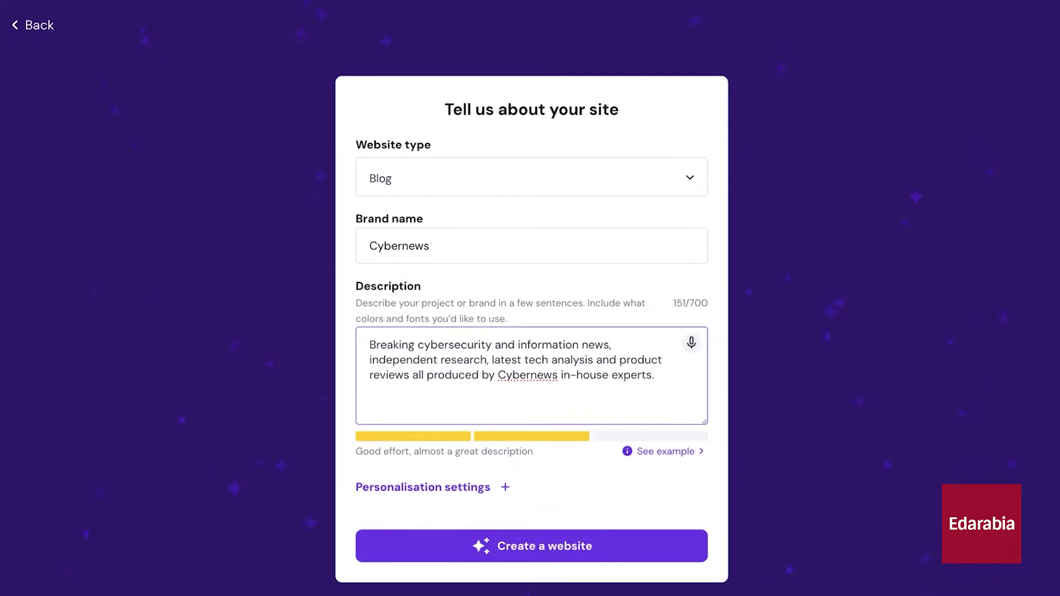
# - Expand the personalisation settings and generate the Cybernews blog website
pyautogui.click(497, 494)
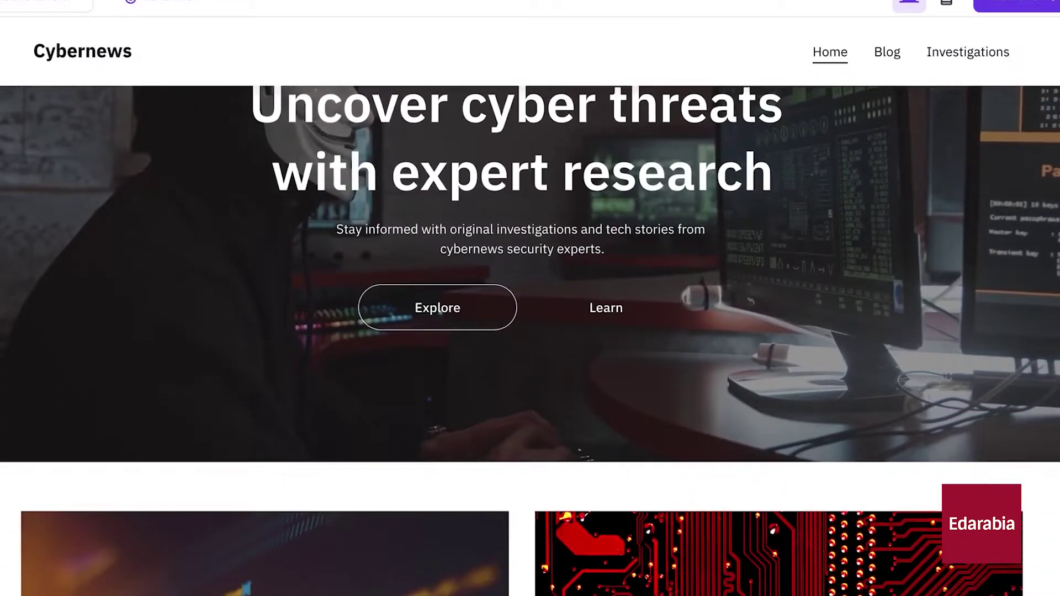
pyautogui.scroll(-10, 530, 332)
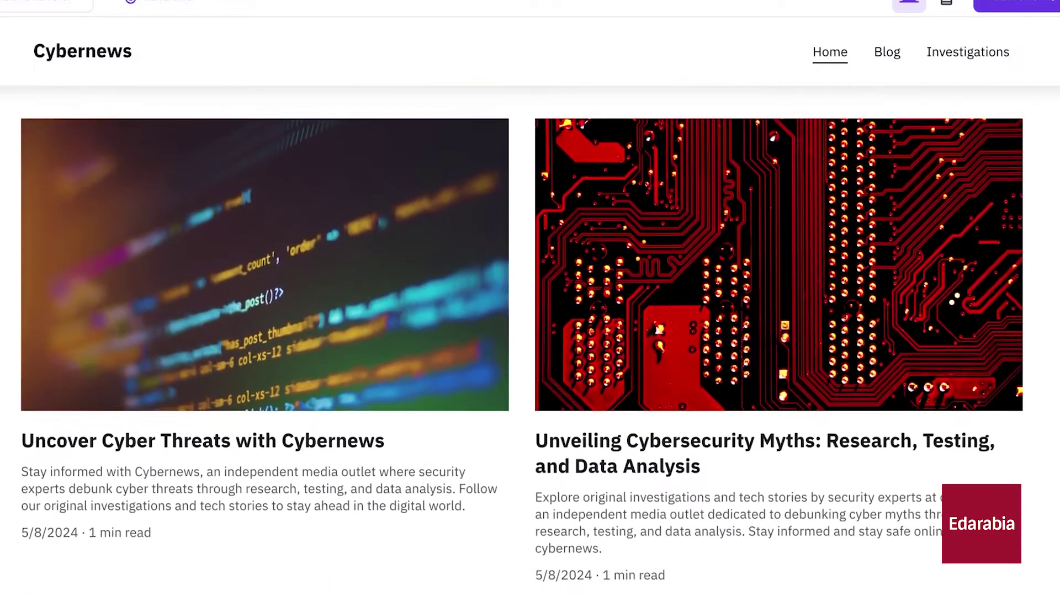
pyautogui.scroll(-6, 530, 331)
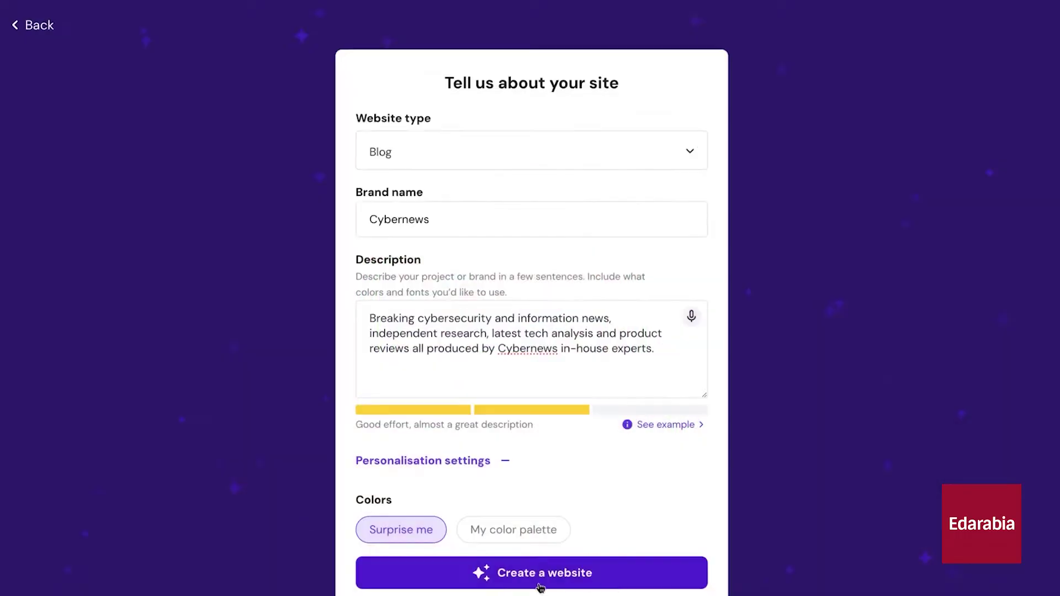
pyautogui.click(447, 583)
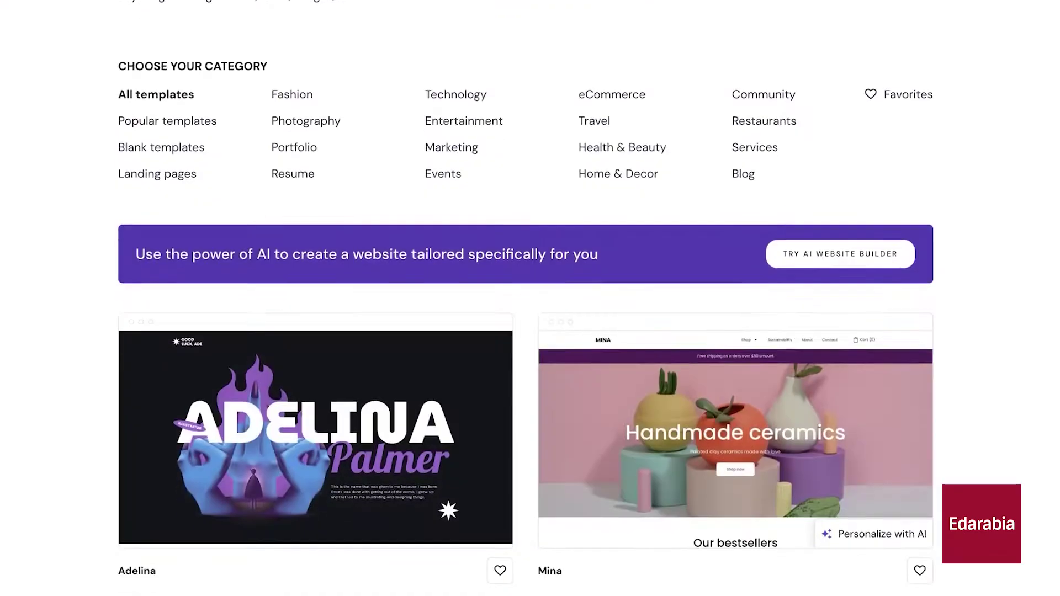
# - Reposition the Learn and Explore buttons in the hero section of the Cybernews home page
pyautogui.scroll(-10, 530, 298)
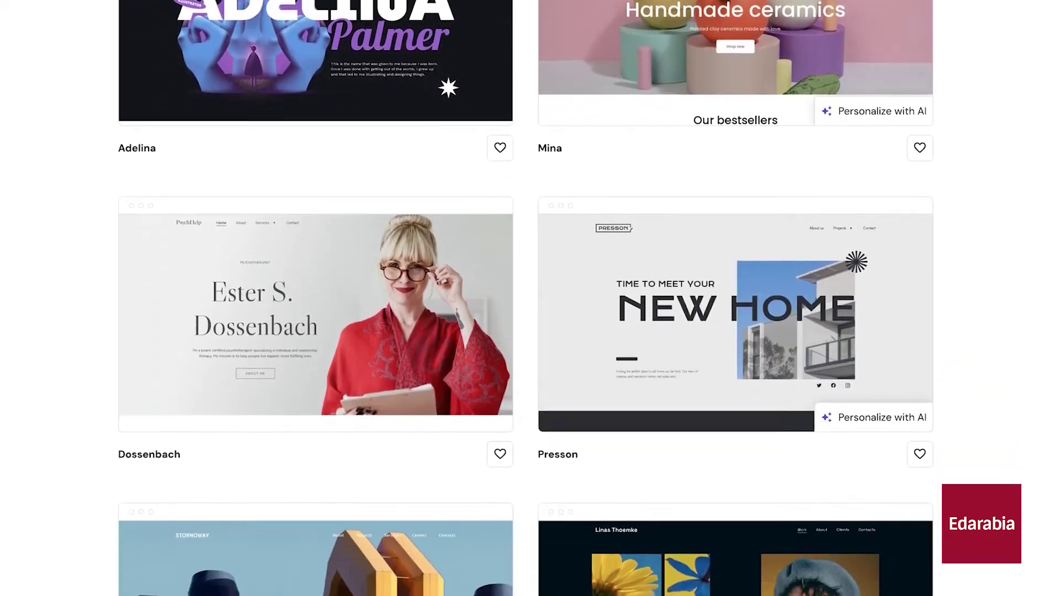
pyautogui.scroll(-3, 530, 298)
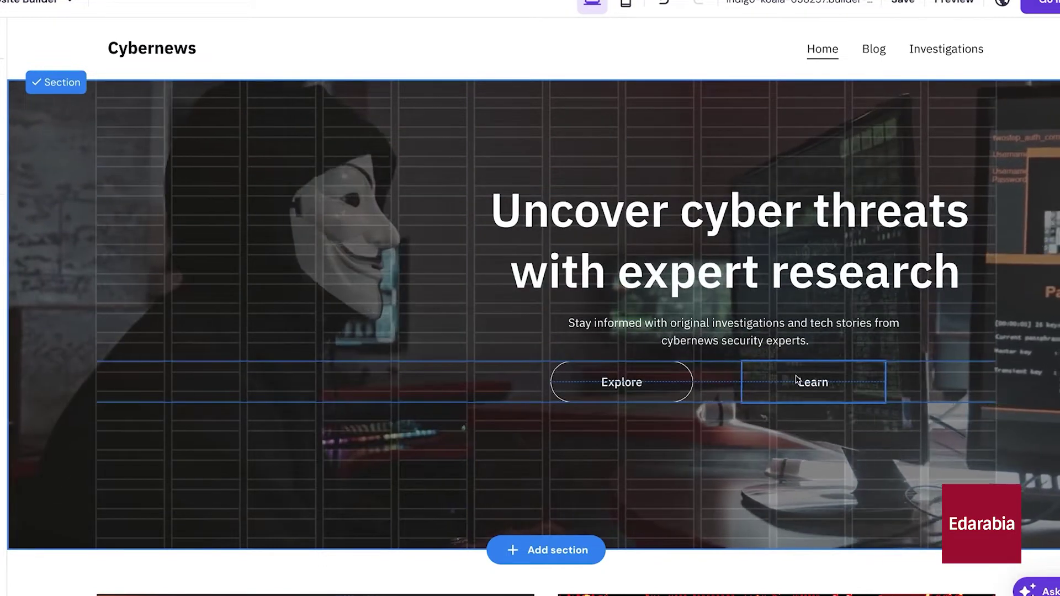
pyautogui.moveTo(800, 383)
pyautogui.mouseDown()
pyautogui.moveTo(817, 383)
pyautogui.moveTo(790, 383)
pyautogui.mouseUp()
pyautogui.moveTo(649, 388); pyautogui.dragTo(686, 414)
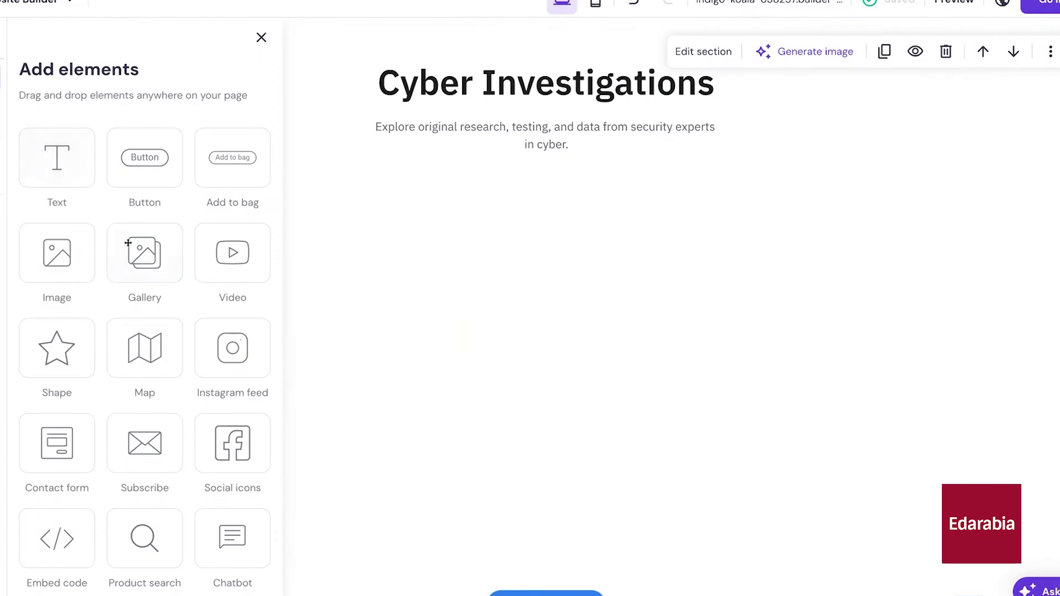
# - Add a gallery below the Cyber Investigations text and fill it with free stock images found by searching for "tech"
pyautogui.moveTo(141, 251); pyautogui.dragTo(594, 300)
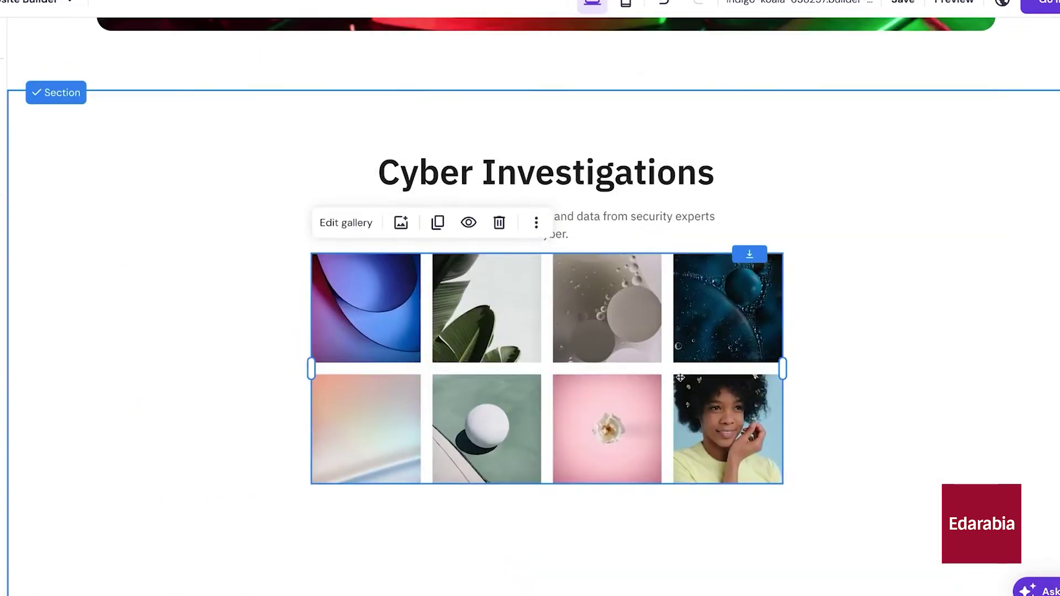
pyautogui.click(313, 223)
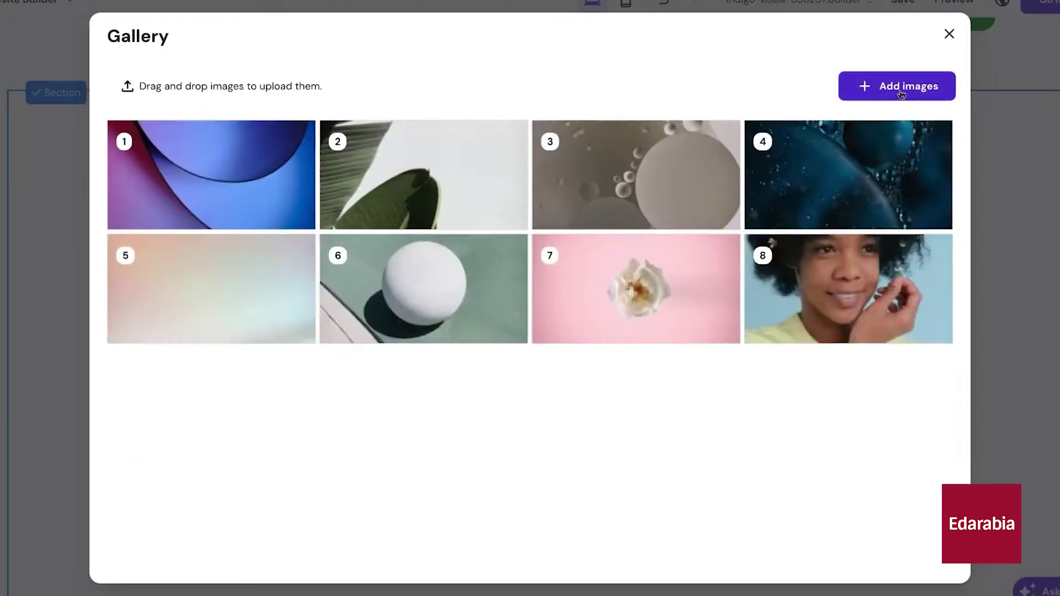
pyautogui.click(902, 91)
pyautogui.write('tech')
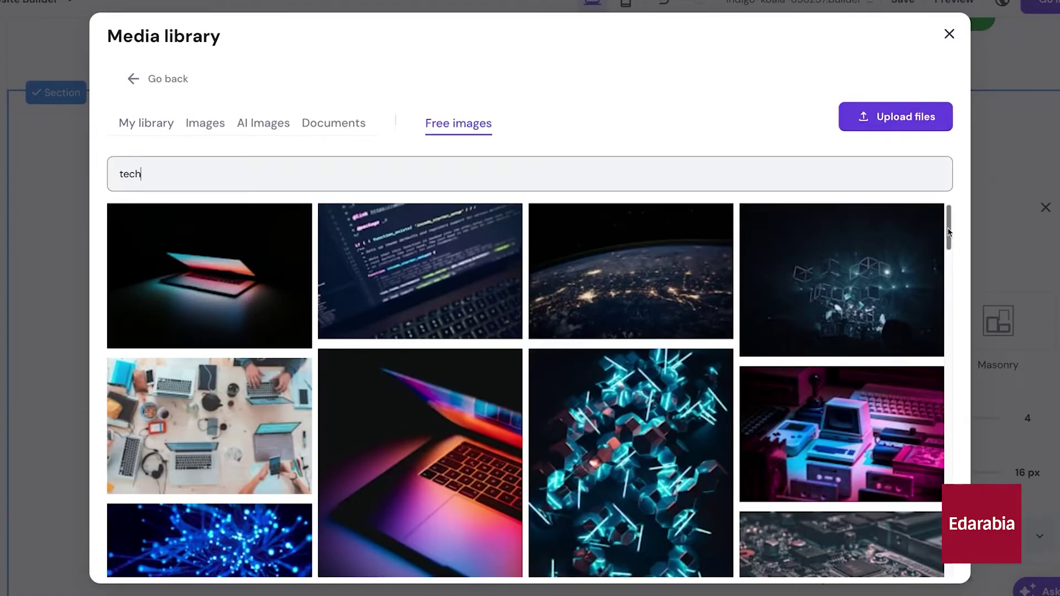
pyautogui.scroll(-10, 948, 232)
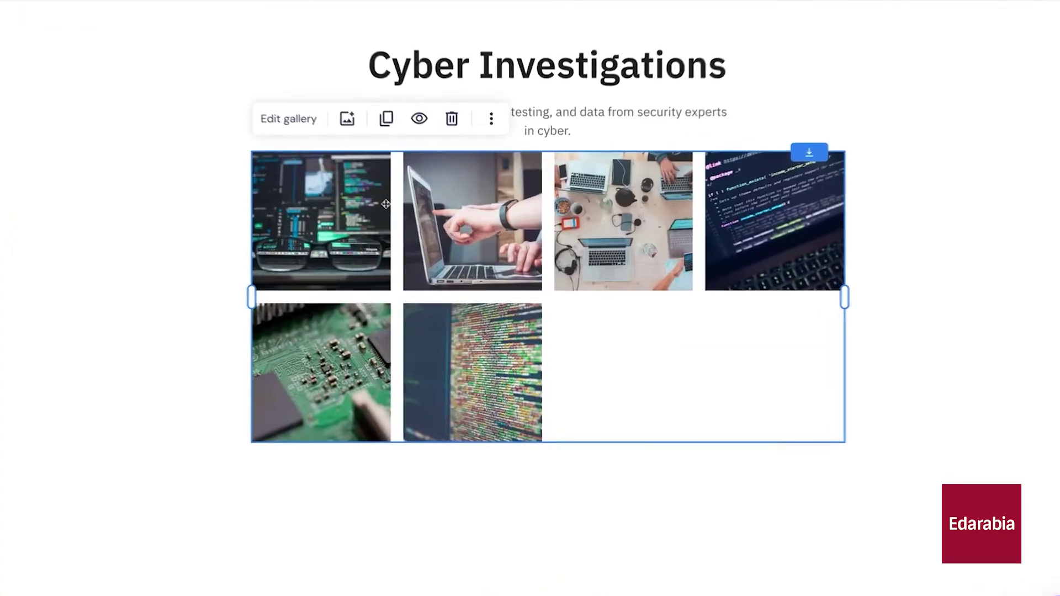
pyautogui.click(289, 118)
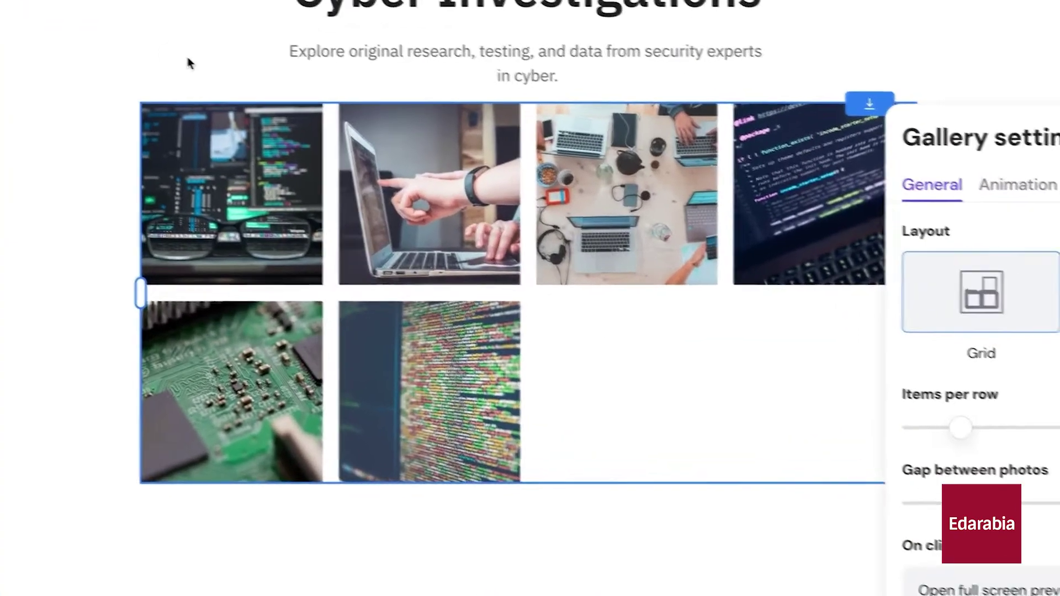
# - Set the gallery to the Masonry layout with 3 items per row and a 0 px gap, and open its animation settings
pyautogui.click(1003, 252)
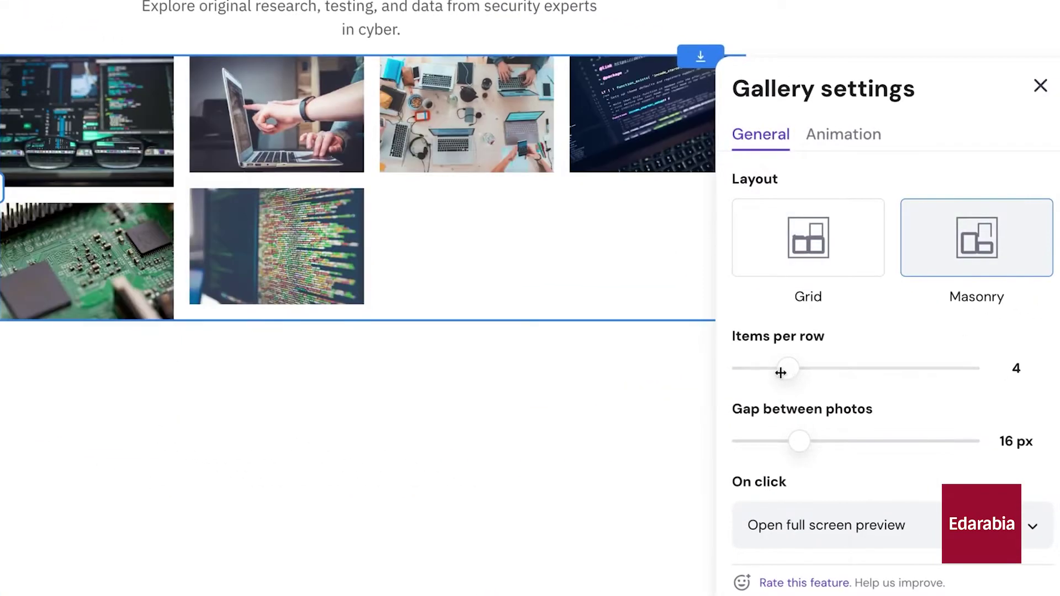
pyautogui.moveTo(781, 373); pyautogui.dragTo(769, 369)
pyautogui.moveTo(800, 441); pyautogui.dragTo(757, 440)
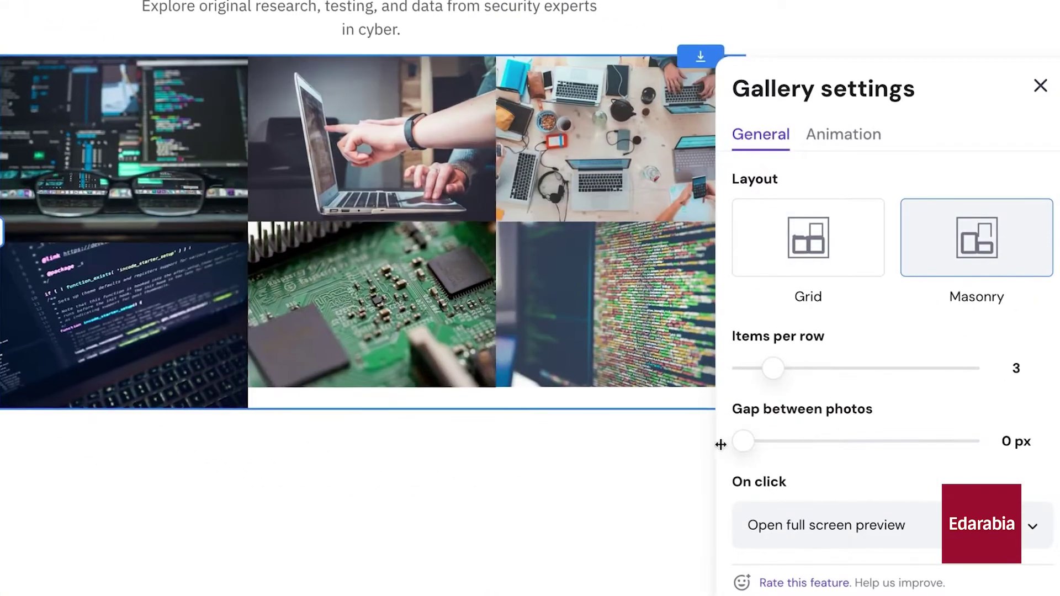
pyautogui.click(844, 134)
pyautogui.click(973, 345)
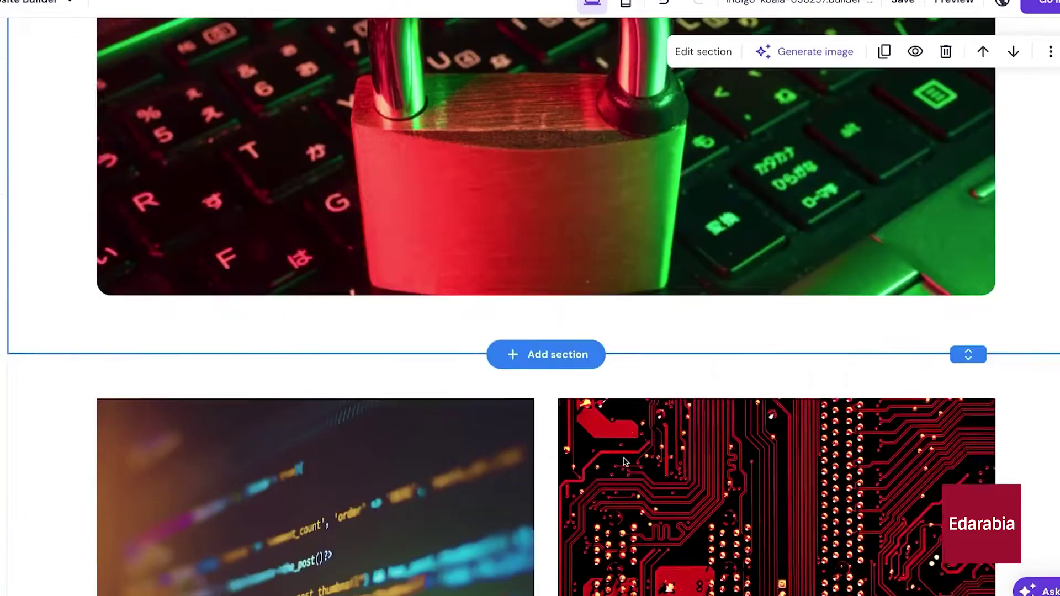
# - Look through the sample products in the website's online store
pyautogui.click(547, 352)
pyautogui.scroll(-5, 844, 426)
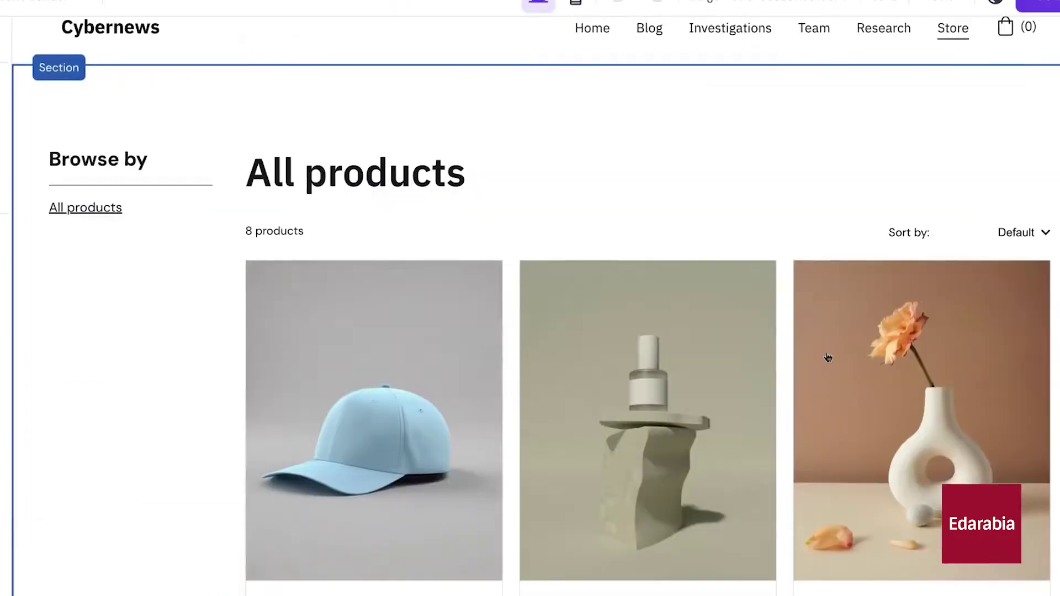
pyautogui.scroll(-5, 828, 357)
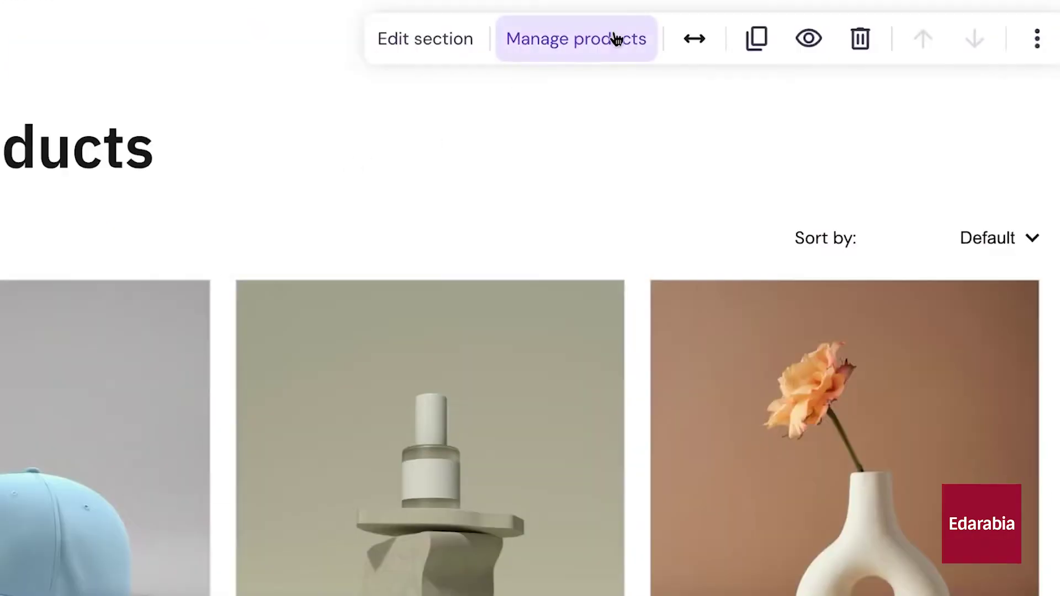
# - Open the store manager and review the setup tasks for payment, company information and shipping
pyautogui.click(611, 39)
pyautogui.click(959, 390)
pyautogui.click(913, 371)
pyautogui.scroll(-10, 1035, 337)
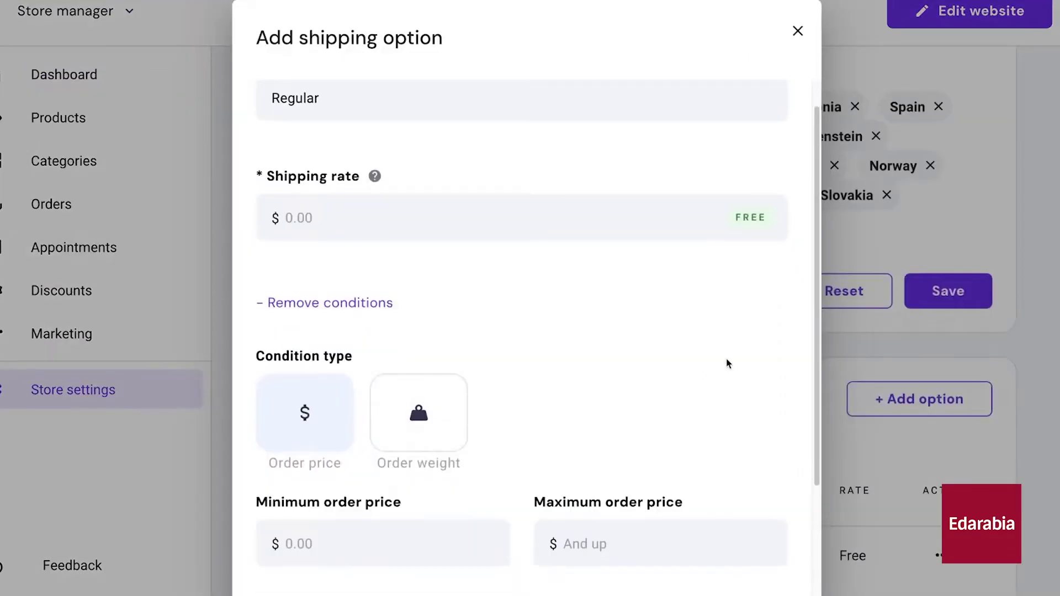
pyautogui.scroll(-3, 726, 362)
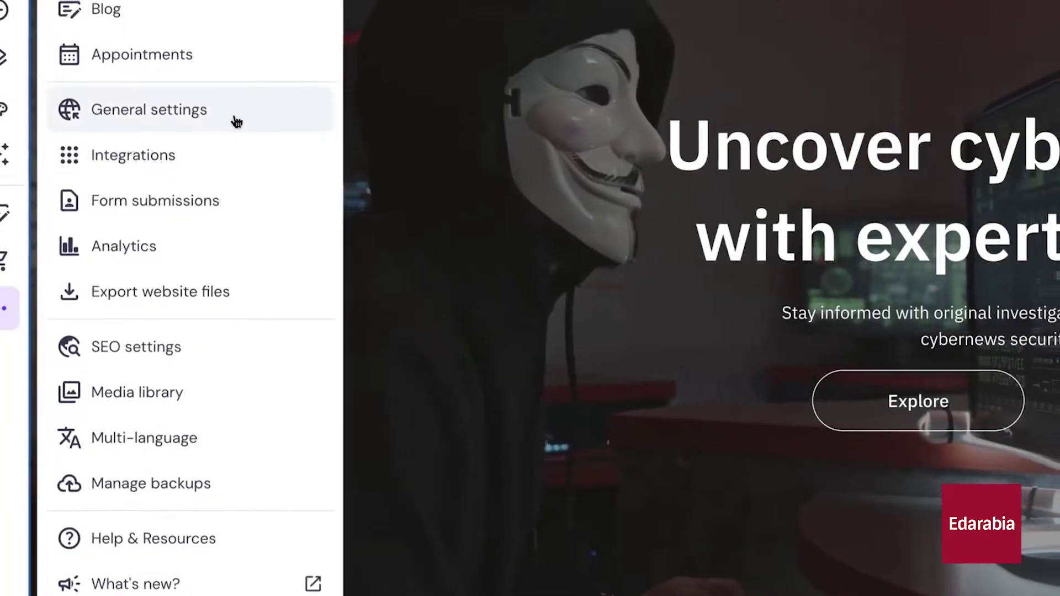
# - Open the website's general settings and view the link preview image
pyautogui.click(165, 111)
pyautogui.click(677, 182)
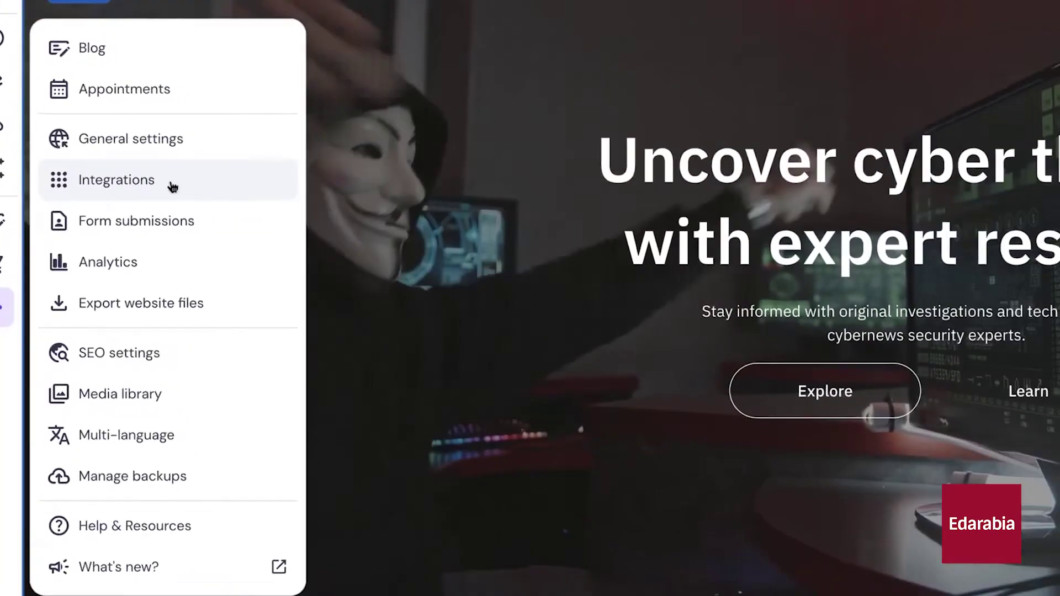
# - Open the integrations, expand the Facebook Pixel connection, and look through the site's session analytics
pyautogui.click(172, 187)
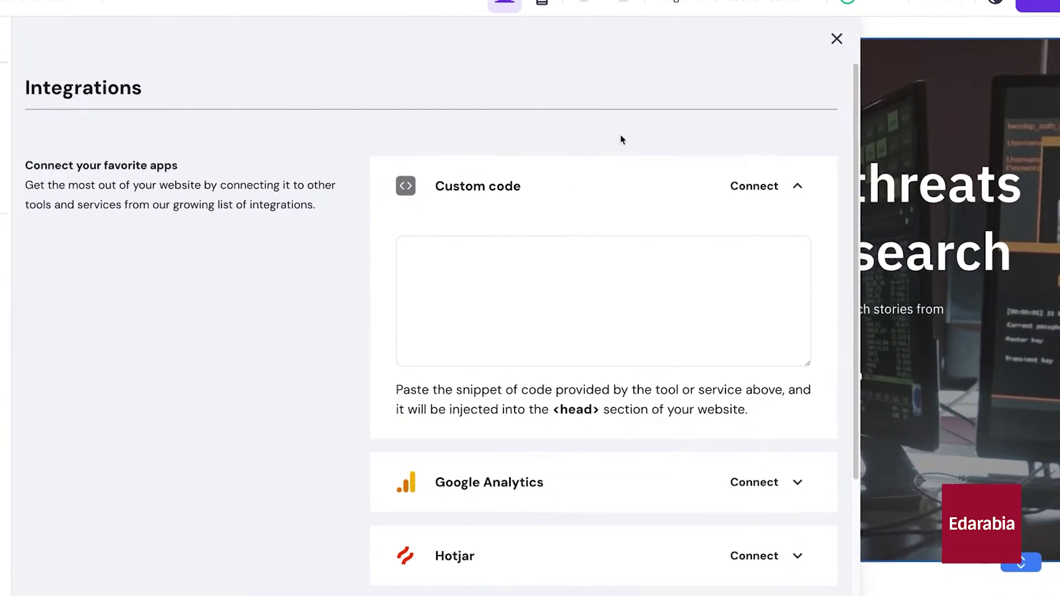
pyautogui.scroll(-5, 707, 303)
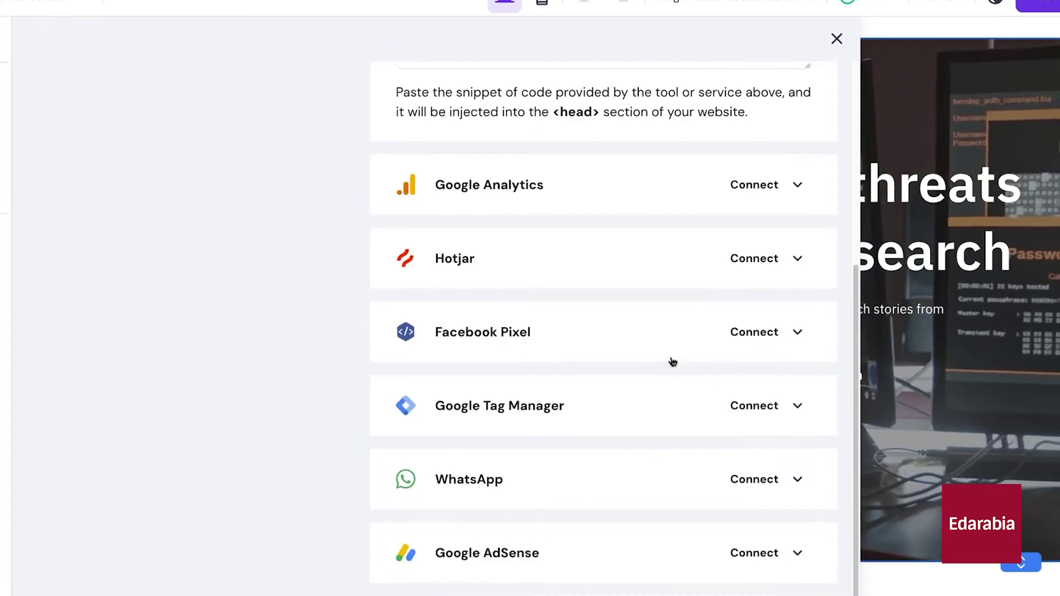
pyautogui.click(788, 332)
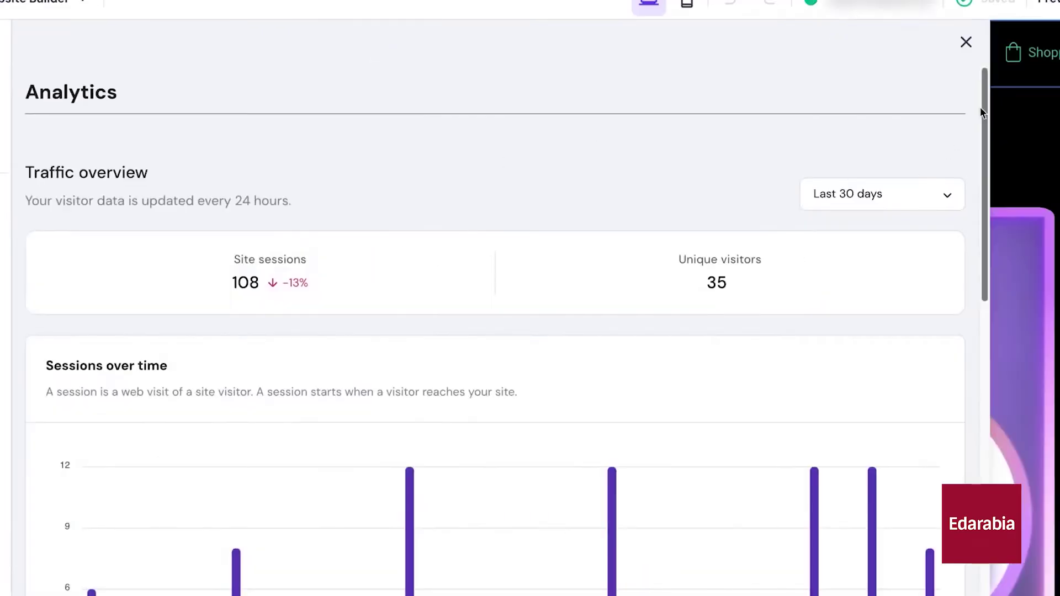
pyautogui.scroll(-7, 783, 446)
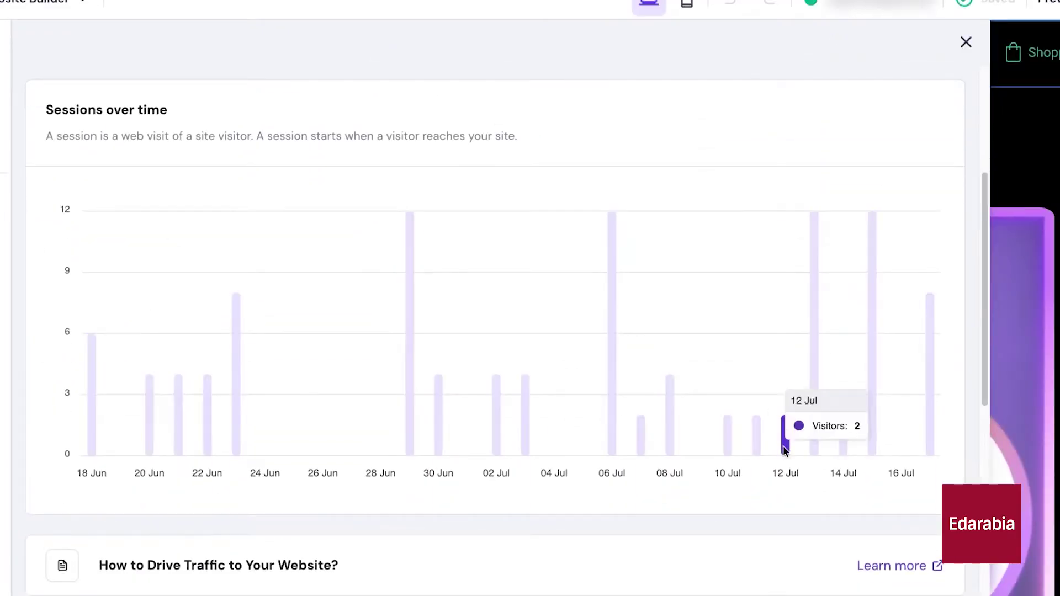
pyautogui.scroll(-8, 984, 406)
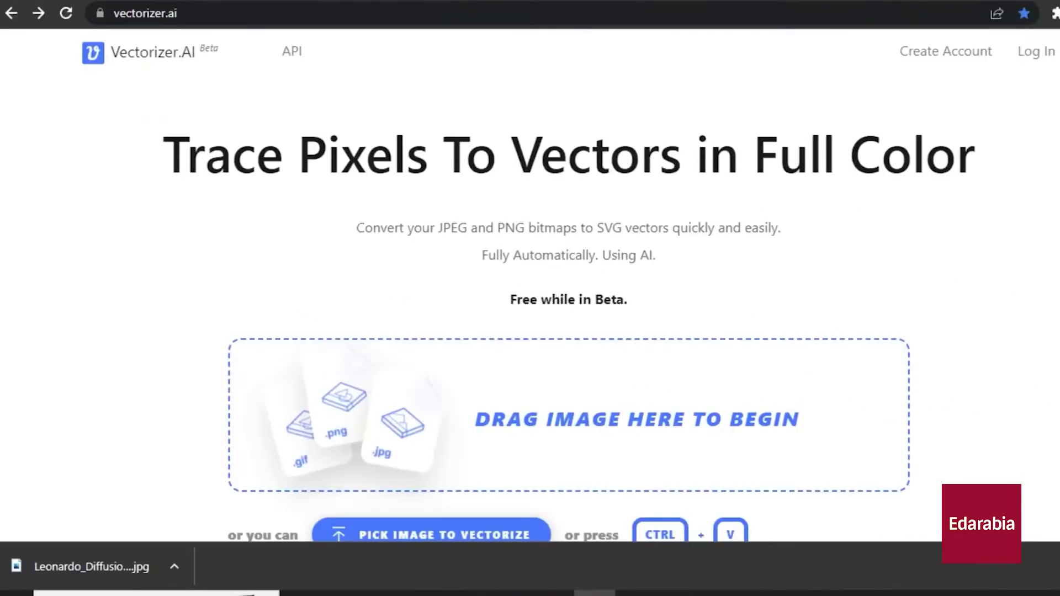
# - In Vectorizer.AI, upload the purple lion headshot image from the Downloads folder for vectorizing
pyautogui.click(431, 535)
pyautogui.click(192, 155)
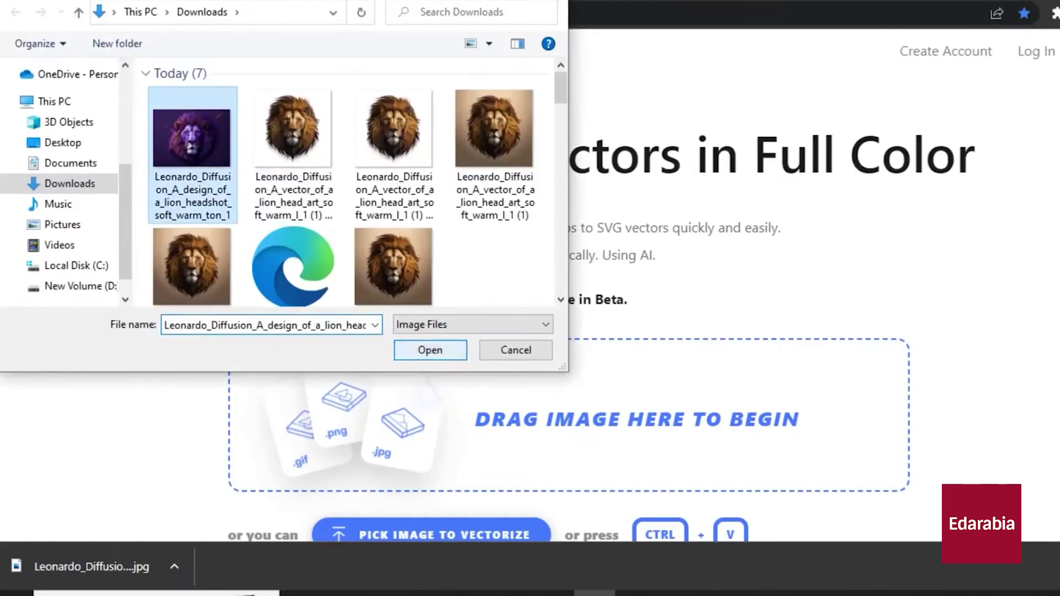
pyautogui.press('Return')
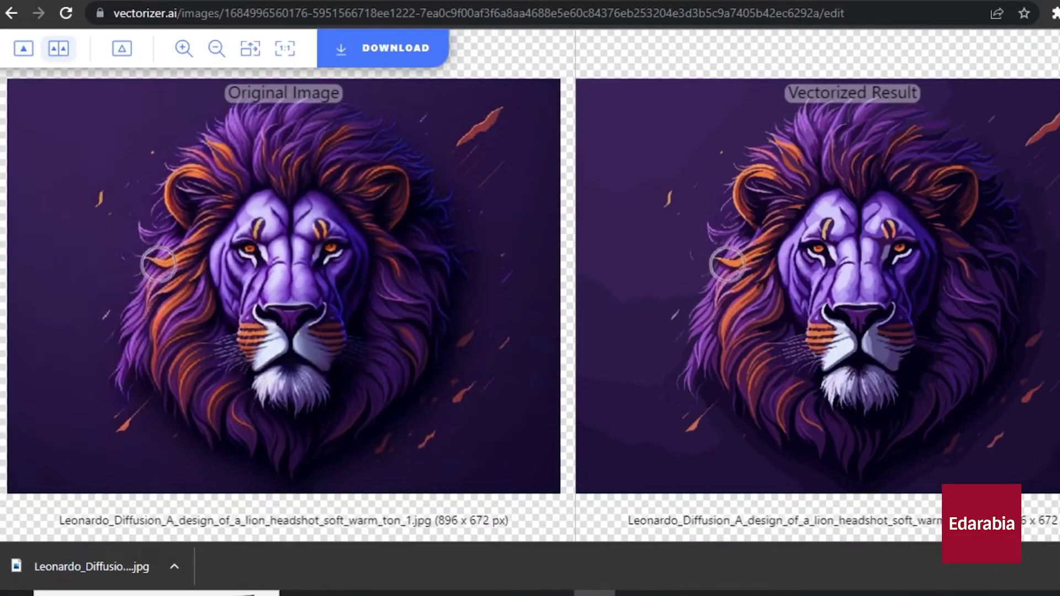
# - Examine the lion's mane and ear up close, comparing edge detail between the original image and the vectorized result
pyautogui.scroll(5, 159, 264)
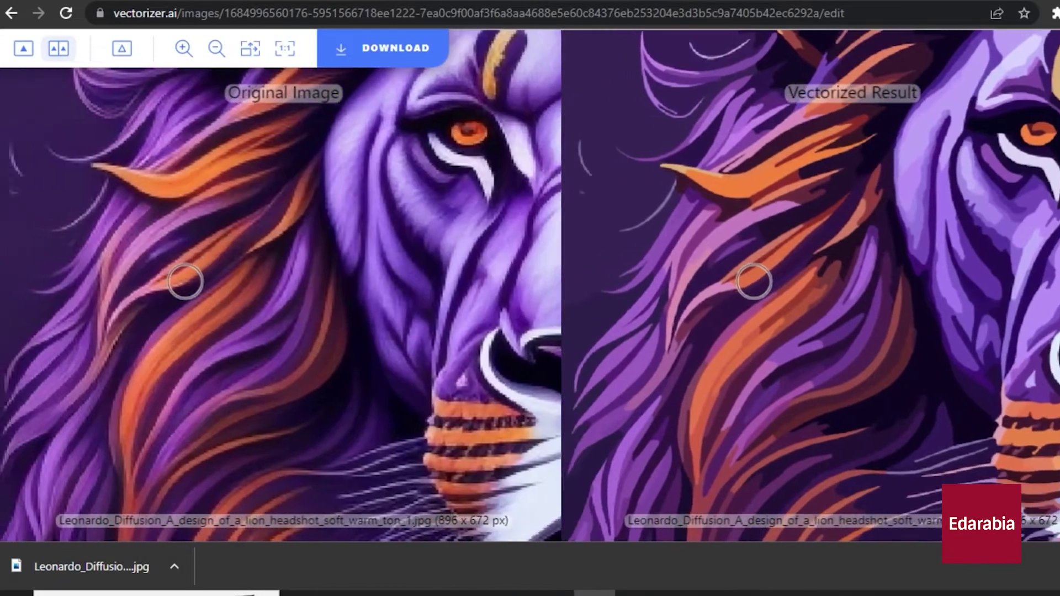
pyautogui.moveTo(185, 281); pyautogui.dragTo(243, 286)
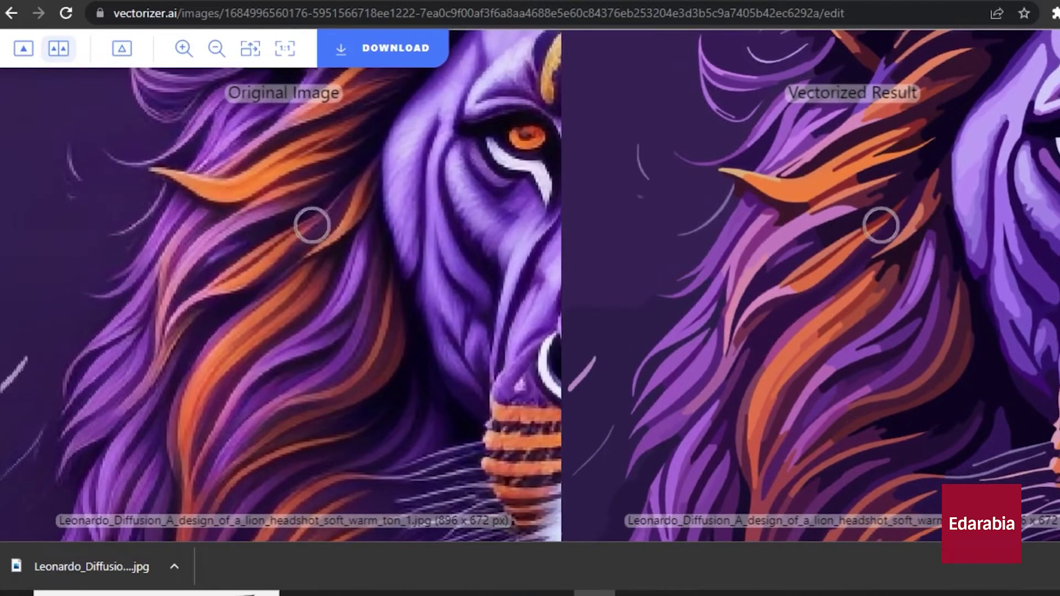
pyautogui.moveTo(72, 157); pyautogui.dragTo(106, 361)
pyautogui.scroll(5, 130, 263)
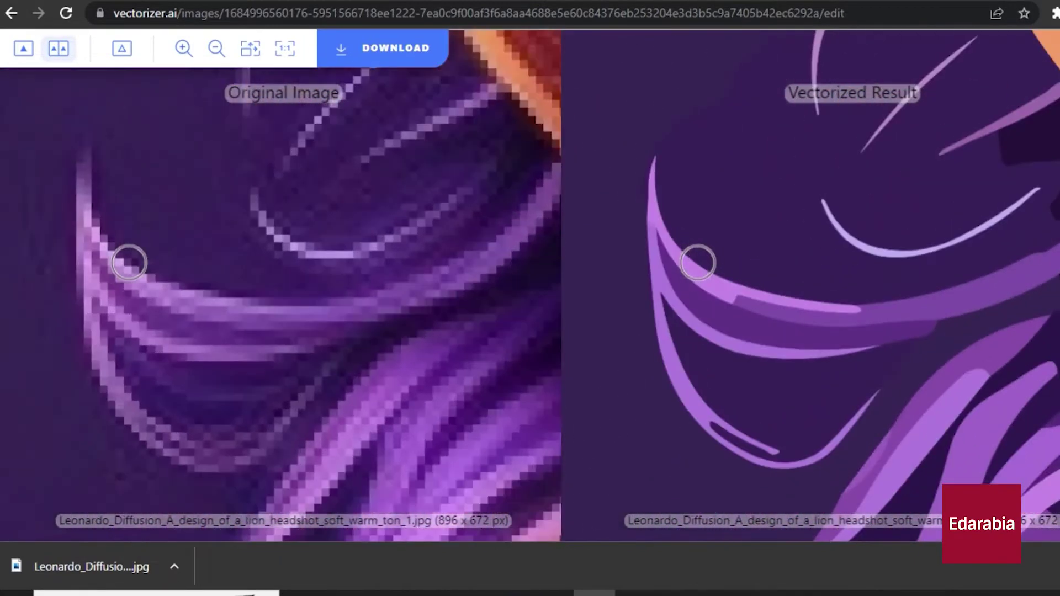
pyautogui.moveTo(128, 276); pyautogui.dragTo(75, 507)
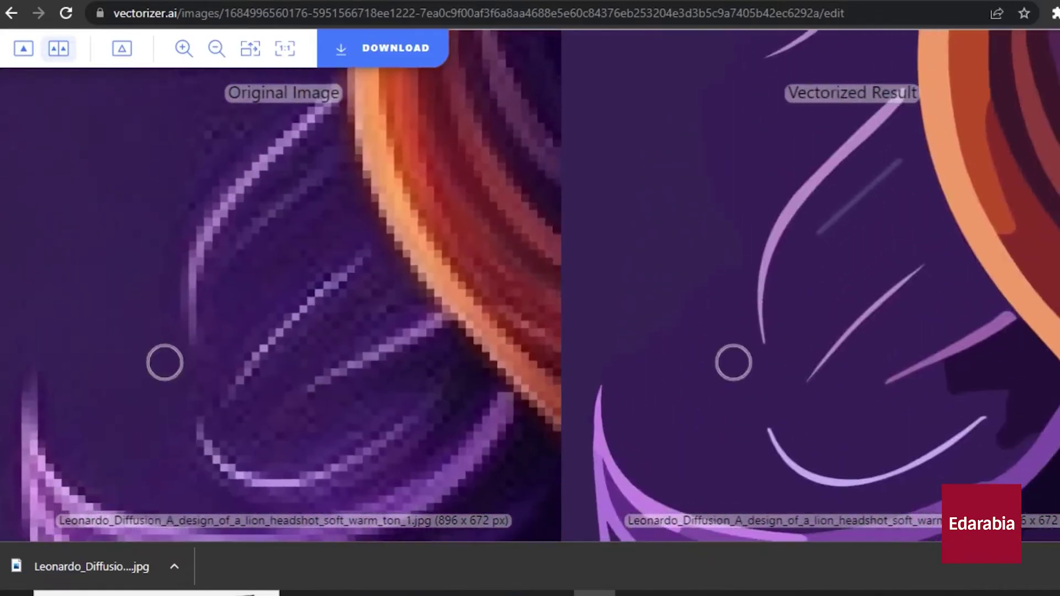
pyautogui.scroll(-3, 164, 362)
pyautogui.moveTo(265, 261); pyautogui.dragTo(190, 387)
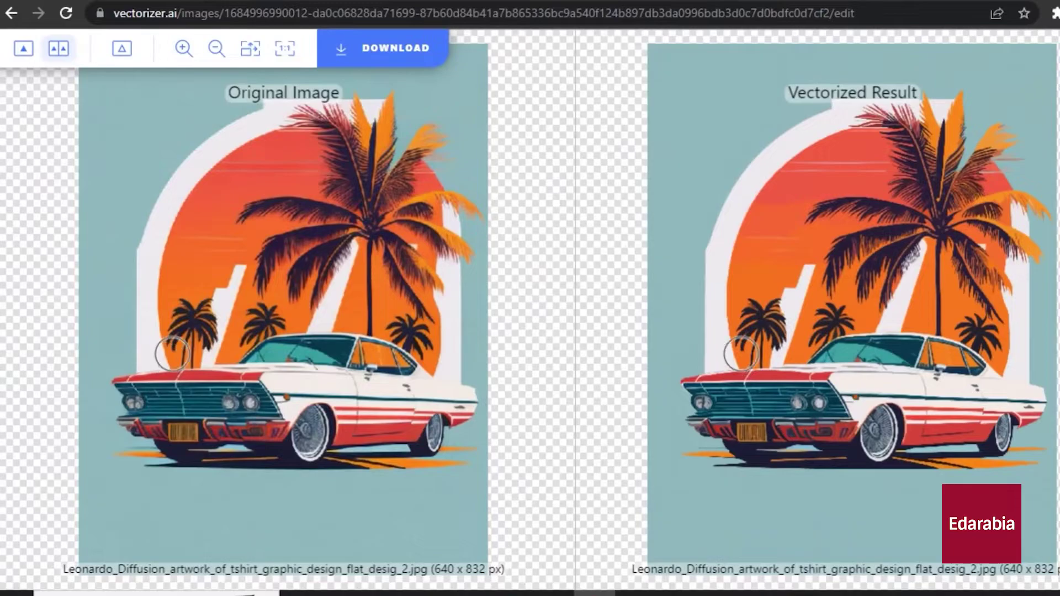
pyautogui.scroll(5, 142, 354)
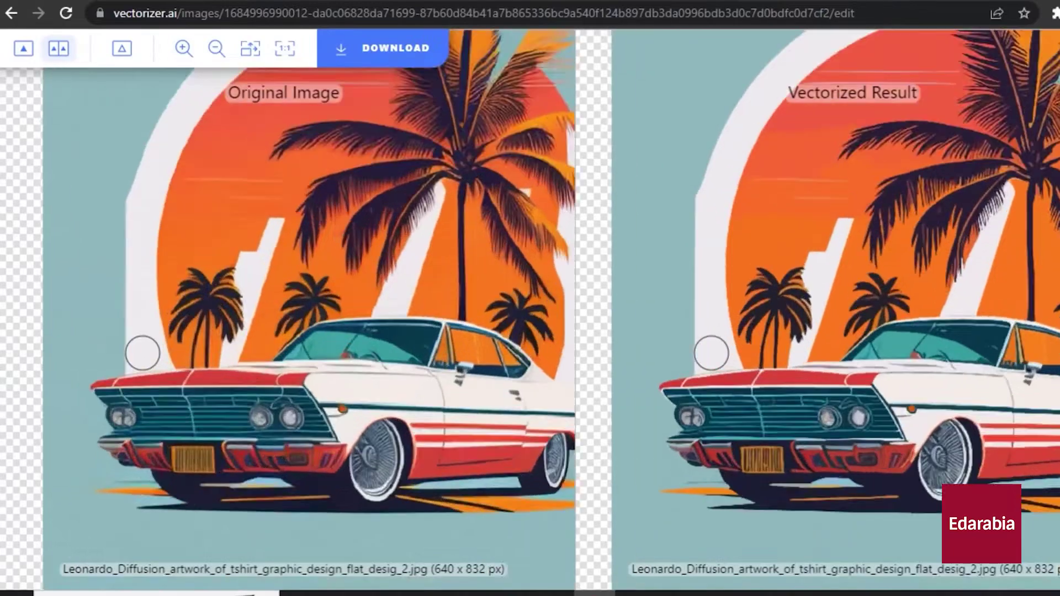
# - Examine the palm trees in the car artwork up close, comparing the original image with the vectorized result
pyautogui.moveTo(280, 266); pyautogui.dragTo(234, 324)
pyautogui.scroll(5, 191, 296)
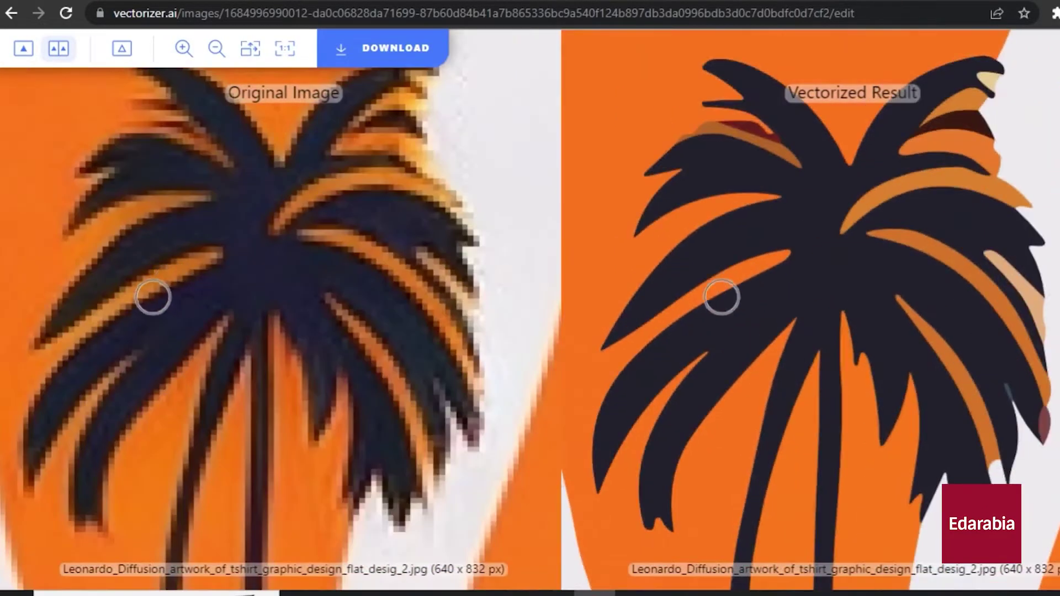
pyautogui.scroll(-1, 186, 236)
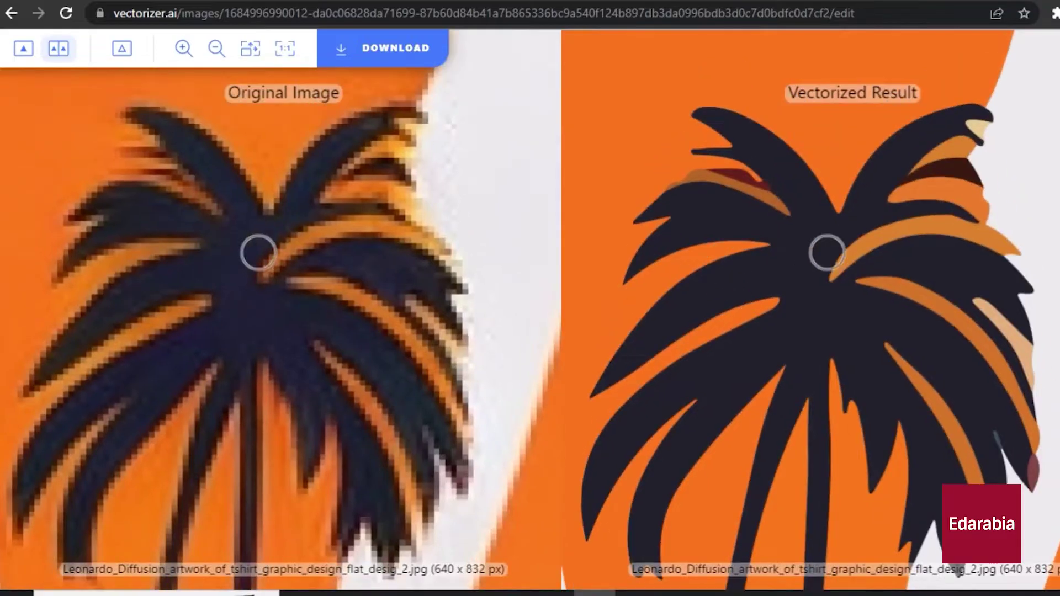
pyautogui.scroll(-3, 258, 253)
pyautogui.scroll(-2, 221, 267)
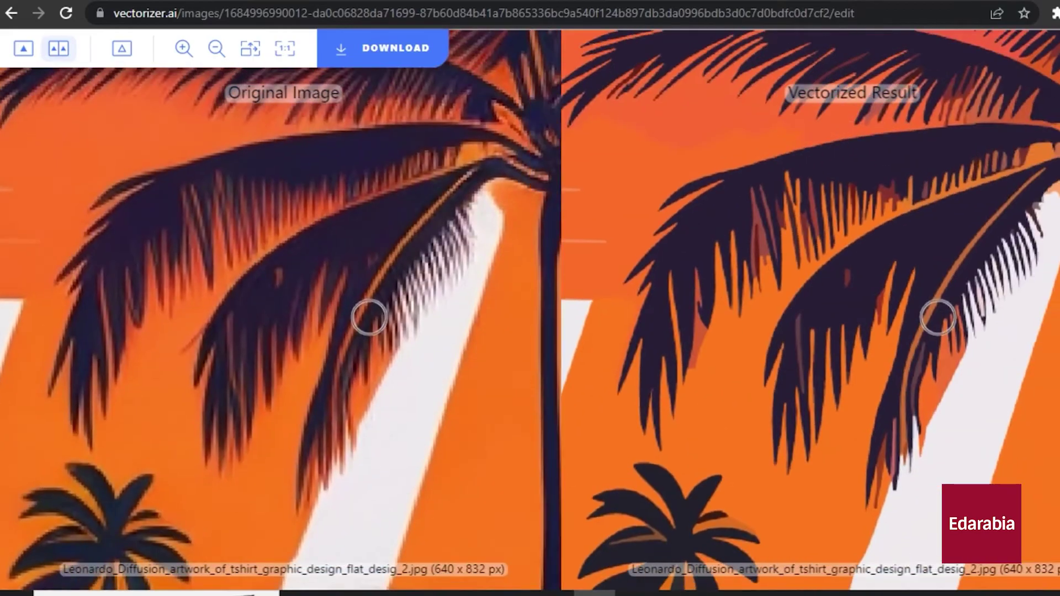
pyautogui.scroll(1, 323, 302)
pyautogui.scroll(1, 329, 273)
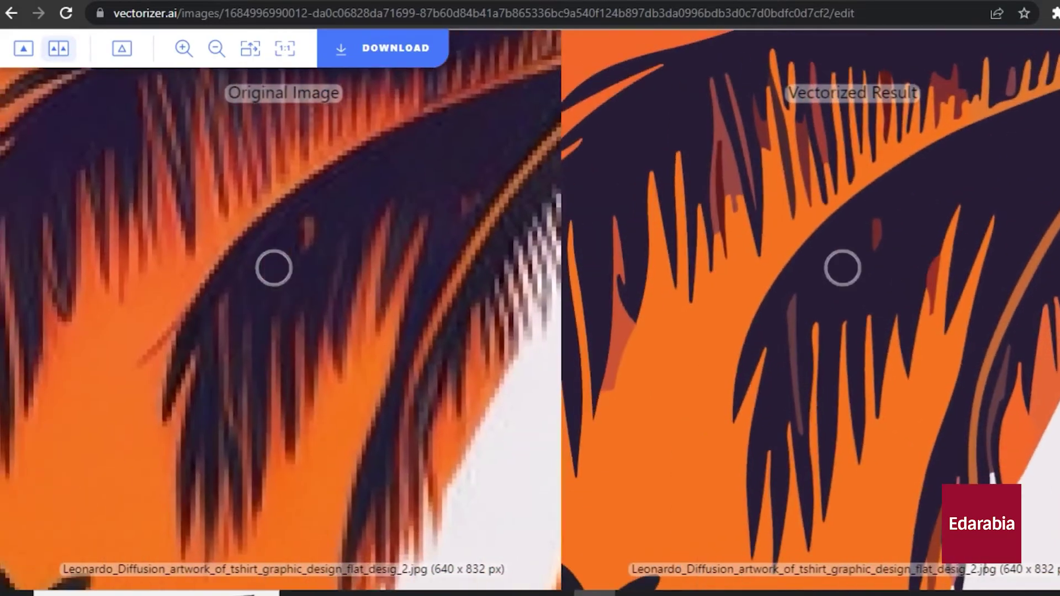
pyautogui.scroll(1, 237, 297)
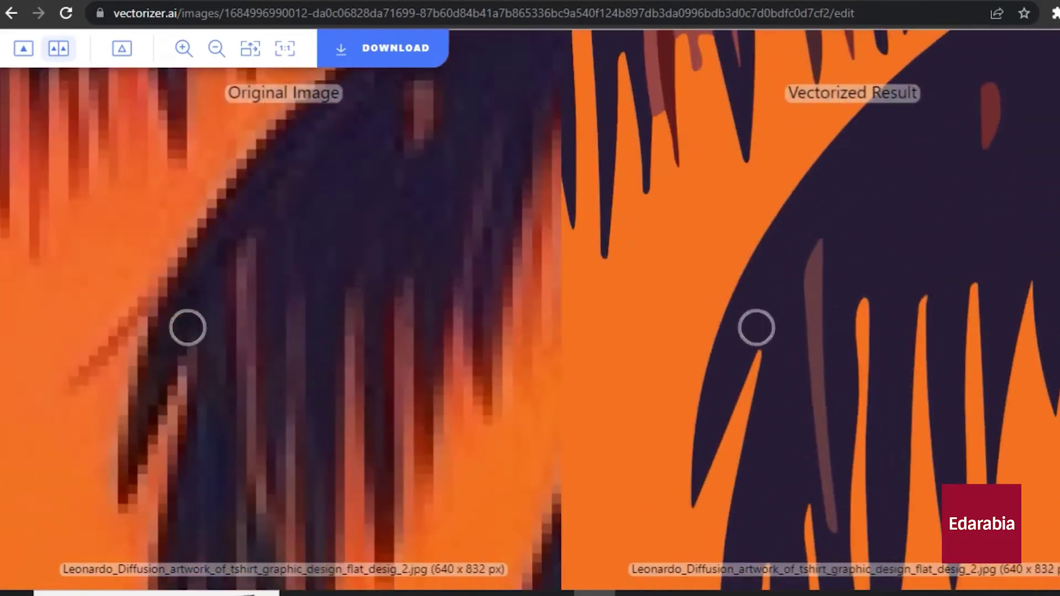
pyautogui.scroll(2, 276, 320)
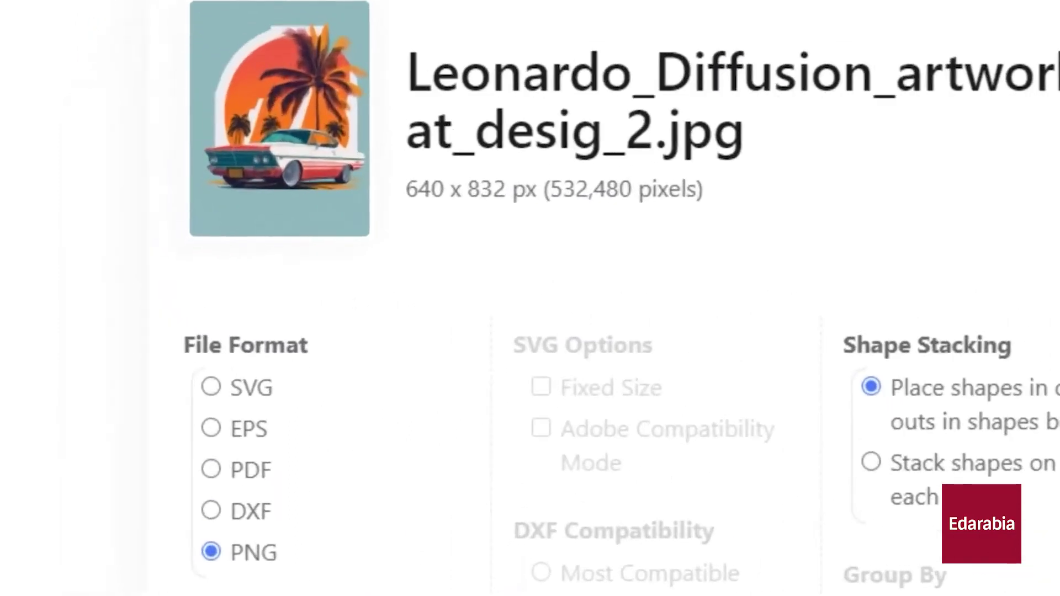
# - Set the download file format of the vectorized car artwork to SVG
pyautogui.scroll(-1, 530, 298)
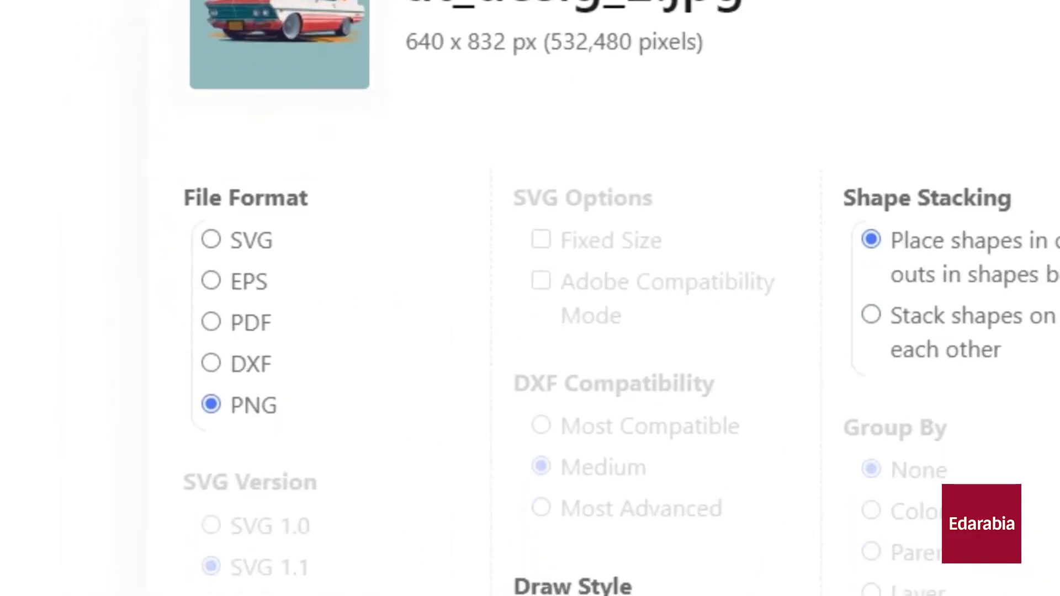
pyautogui.scroll(1, 530, 298)
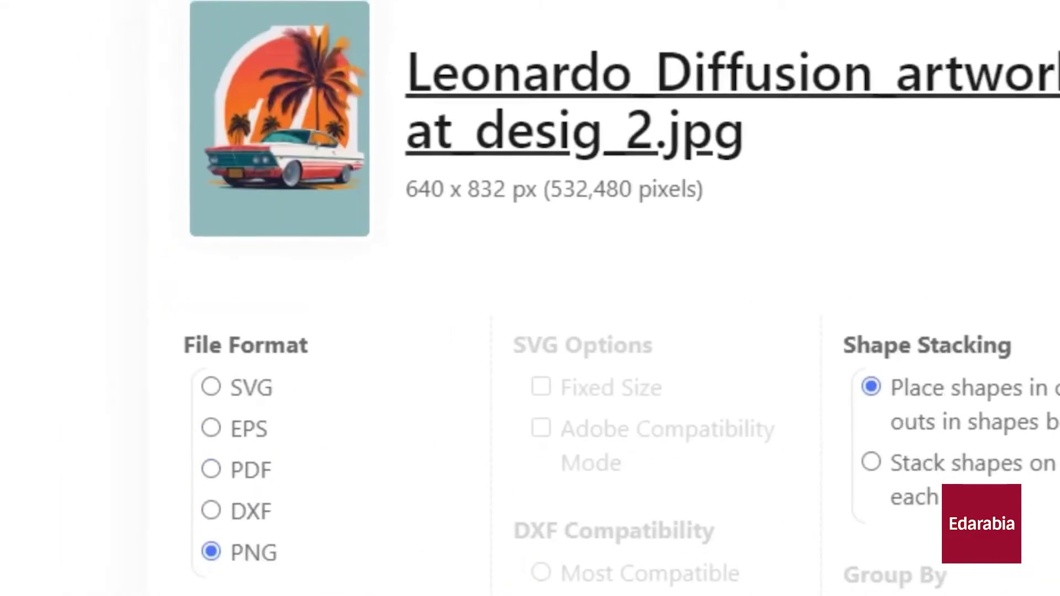
pyautogui.click(211, 387)
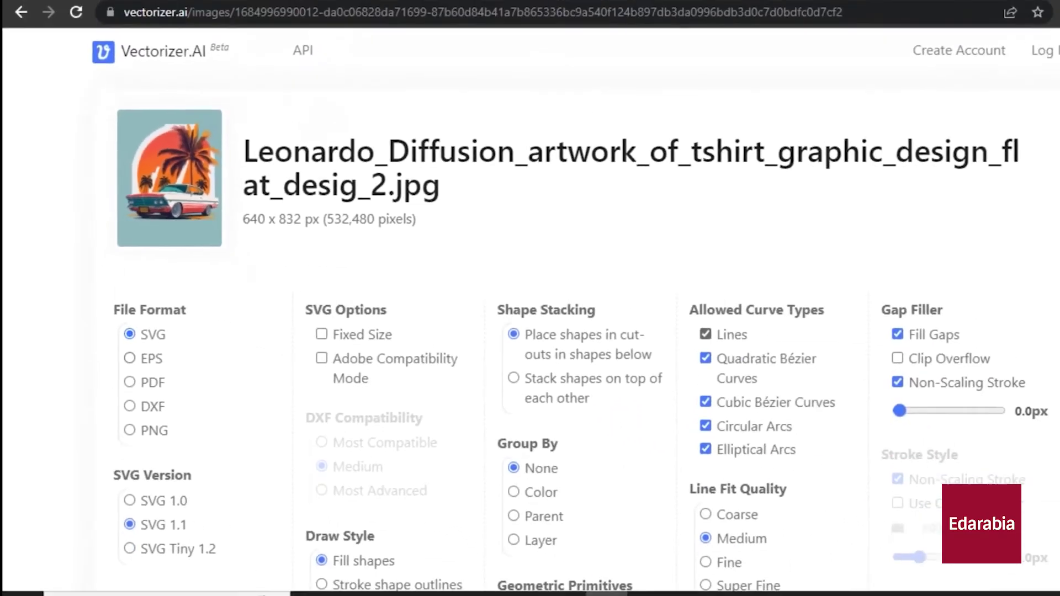
# - Set the download file format of the vectorized car artwork to EPS
pyautogui.click(130, 359)
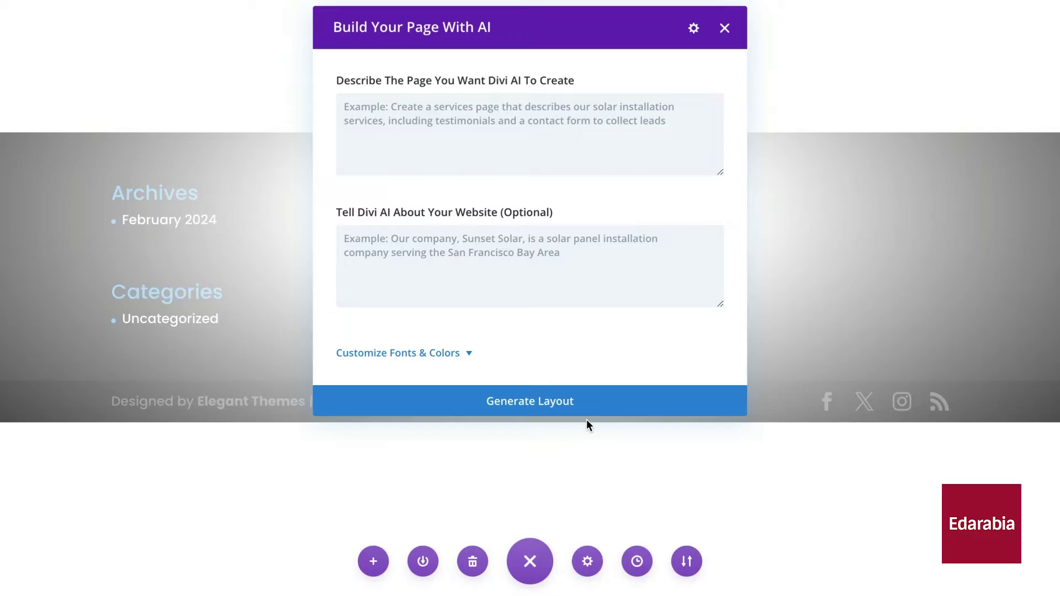
# - In Divi AI, describe the page as "create a homepage for a personal trainer." and generate the layout with AI-chosen fonts and colors
pyautogui.write('e a')
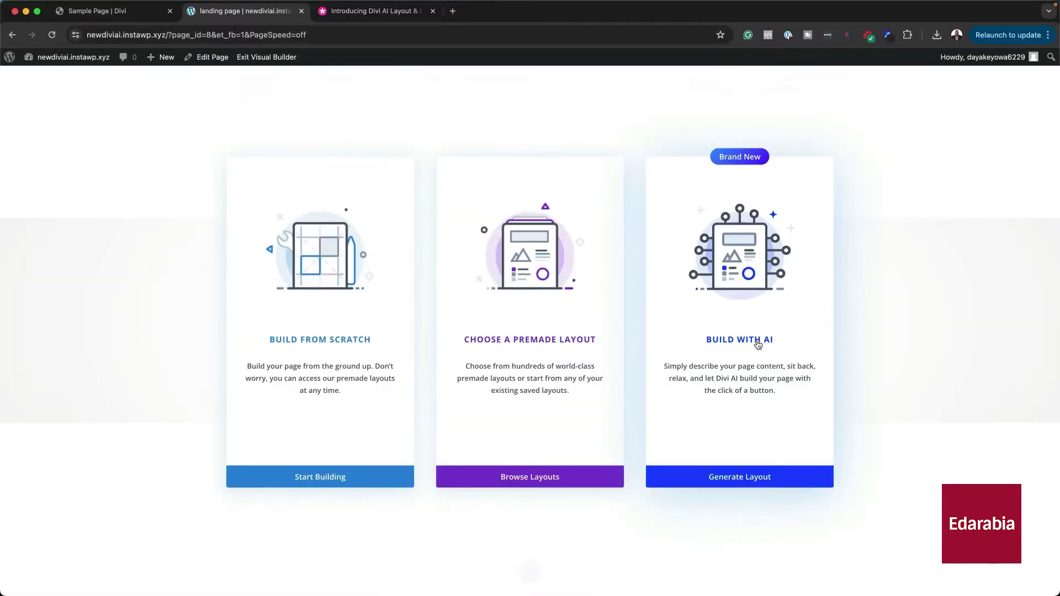
pyautogui.click(758, 343)
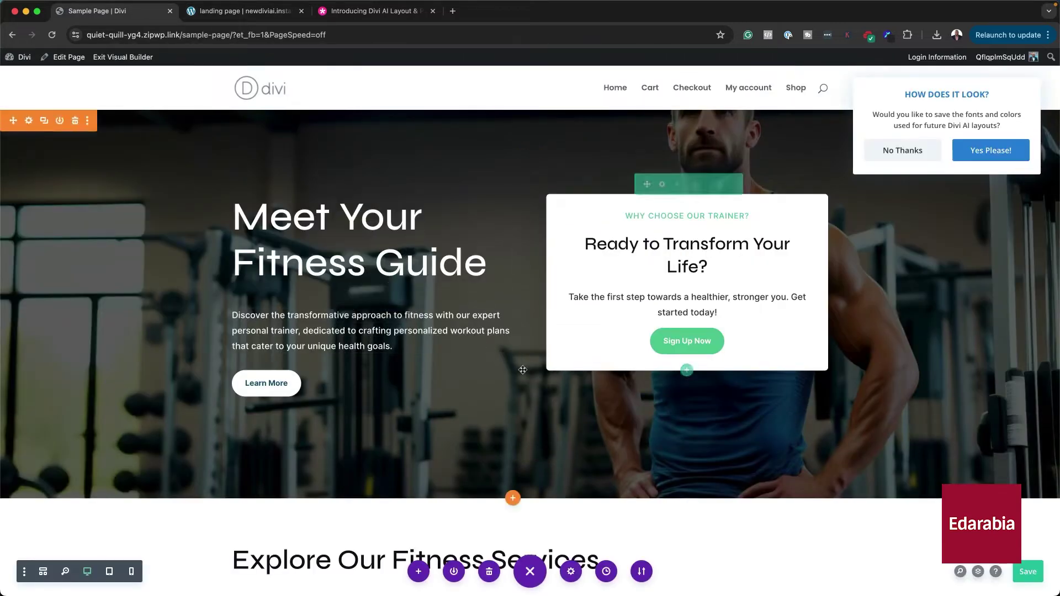
# - Examine the generated personal trainer homepage, from the hero through services, testimonials and trainer profile to the booking section
pyautogui.scroll(-5, 523, 370)
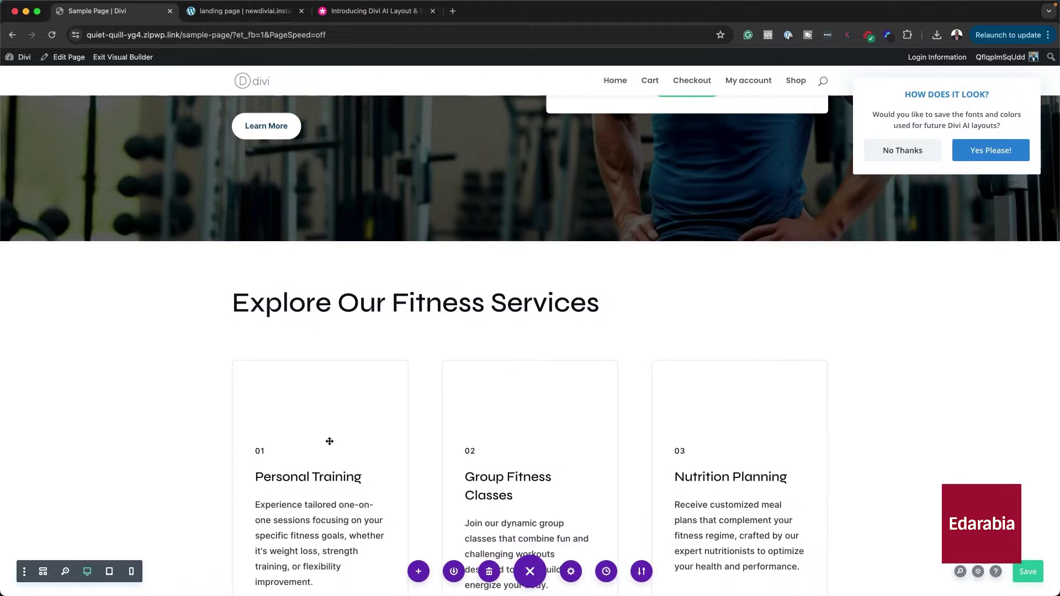
pyautogui.scroll(-1, 720, 496)
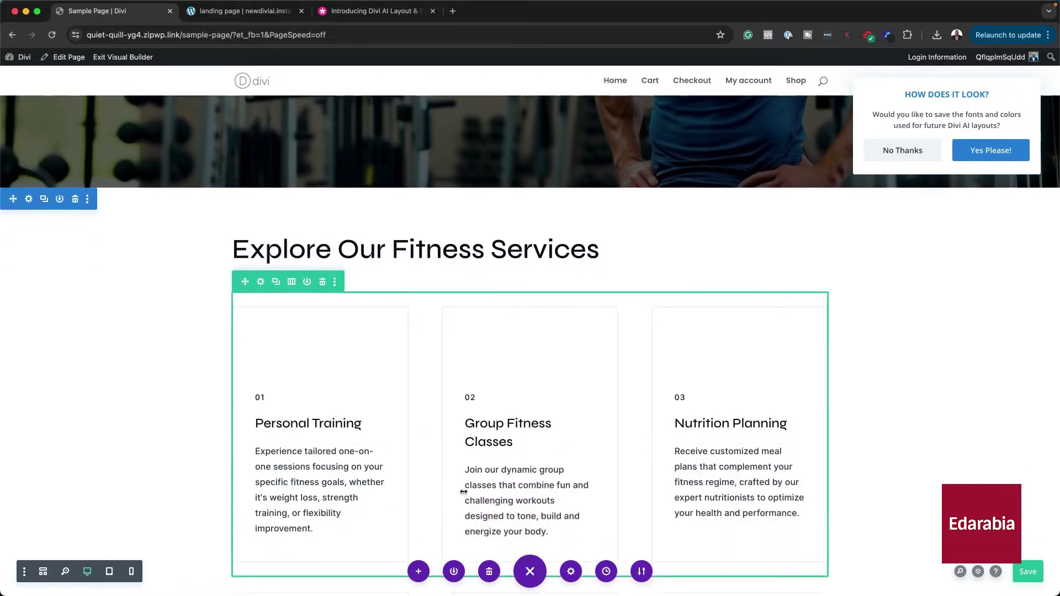
pyautogui.scroll(-4, 327, 388)
pyautogui.scroll(-10, 225, 251)
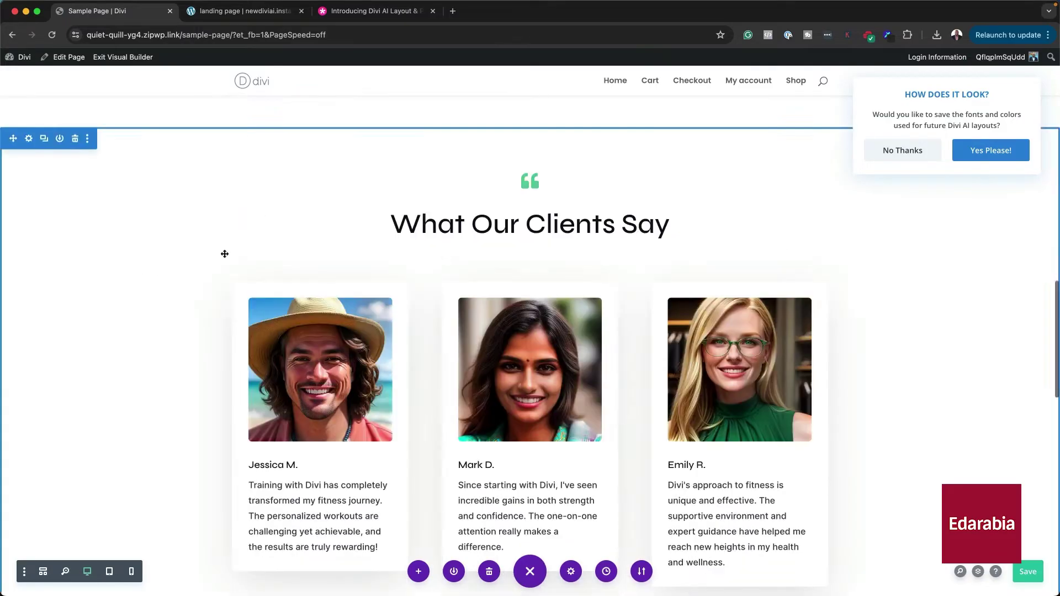
pyautogui.scroll(-3, 207, 333)
pyautogui.scroll(-8, 207, 336)
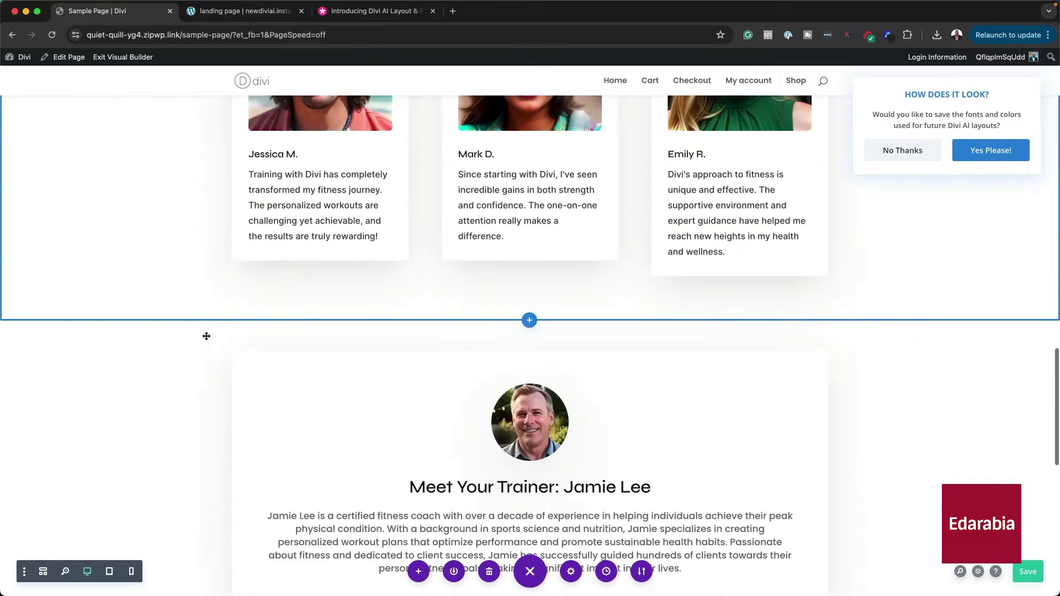
pyautogui.scroll(-5, 206, 336)
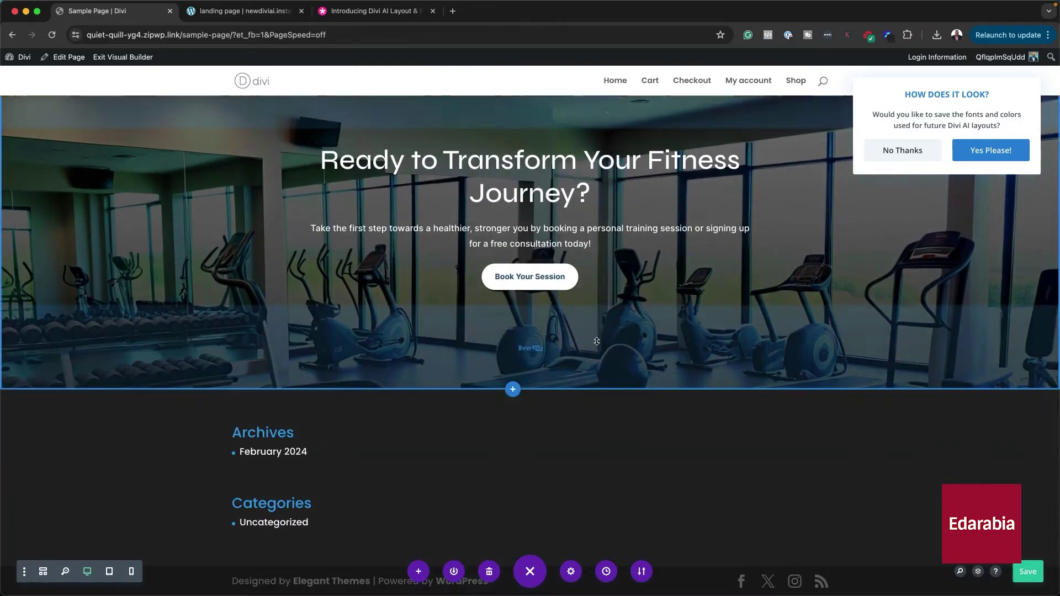
pyautogui.scroll(20, 352, 284)
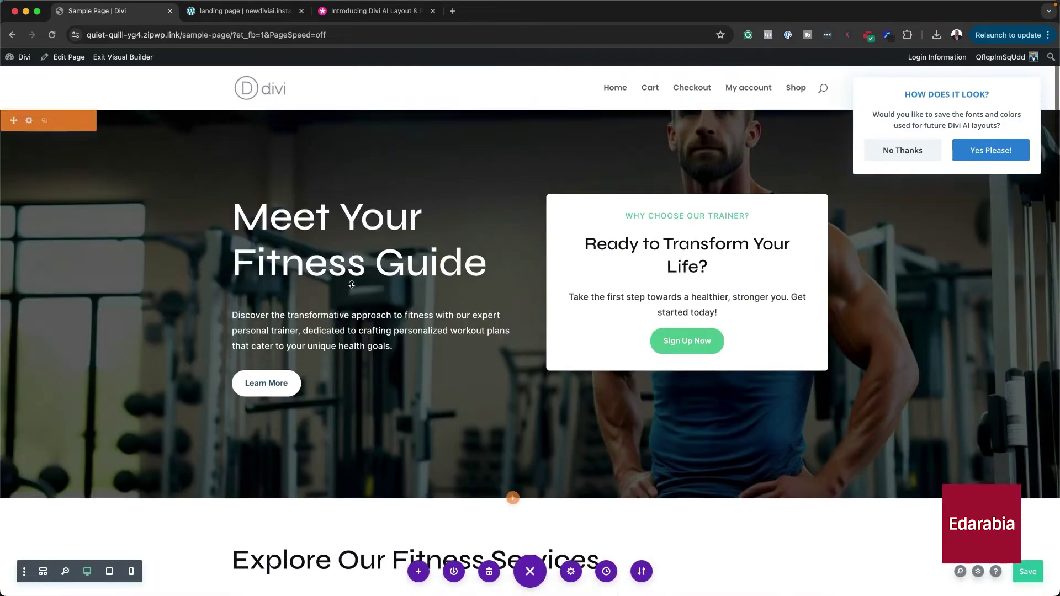
# - Switch to the second generated landing page and examine its hero, client testimonials and team section
pyautogui.hotkey('ctrl', 'Tab')
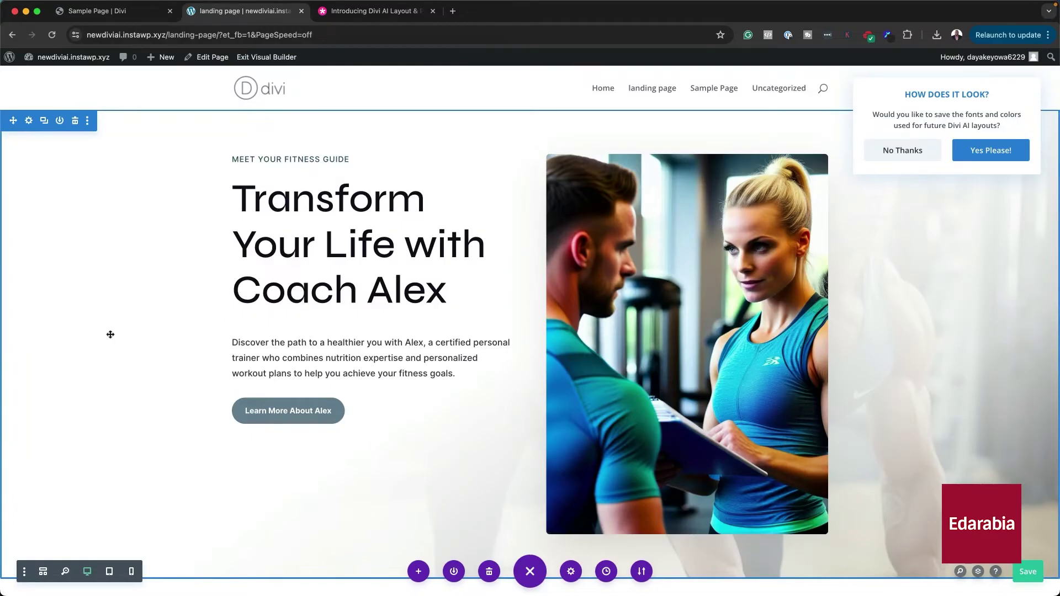
pyautogui.scroll(-17, 110, 335)
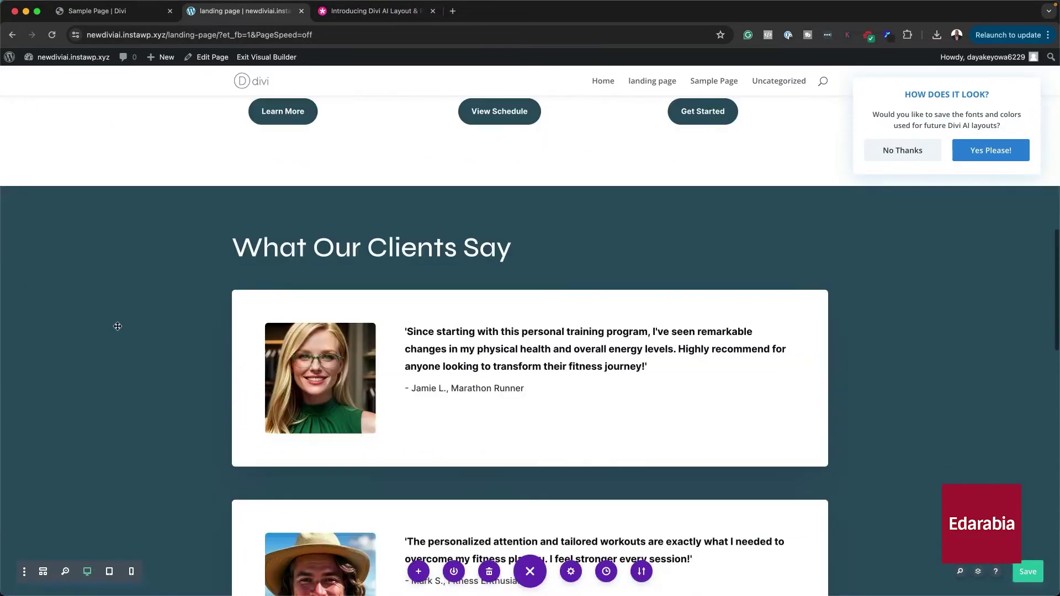
pyautogui.scroll(-1, 118, 327)
pyautogui.scroll(-20, 167, 426)
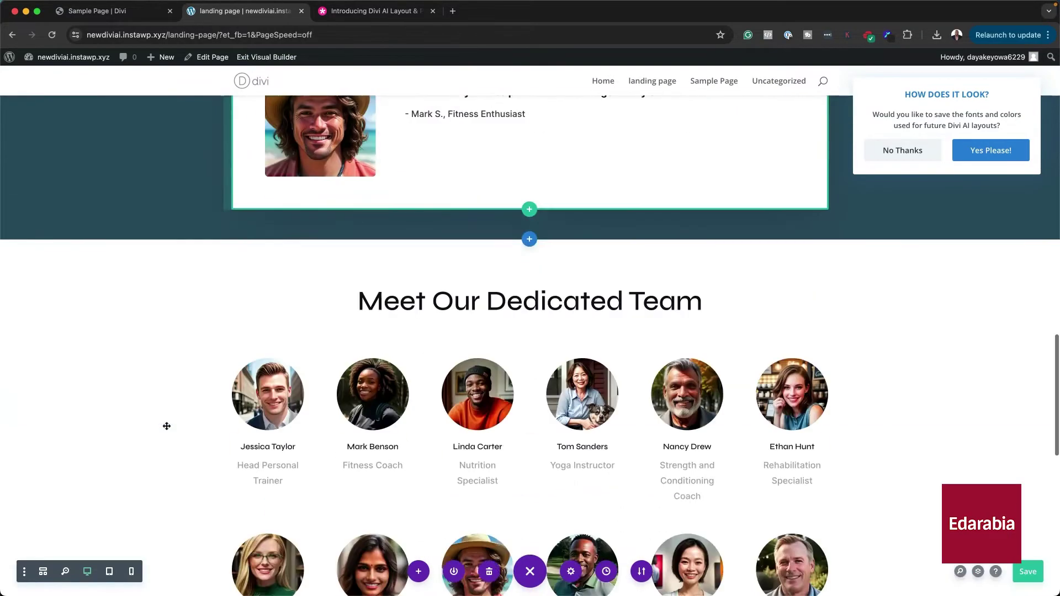
pyautogui.scroll(-13, 175, 404)
pyautogui.scroll(20, 175, 404)
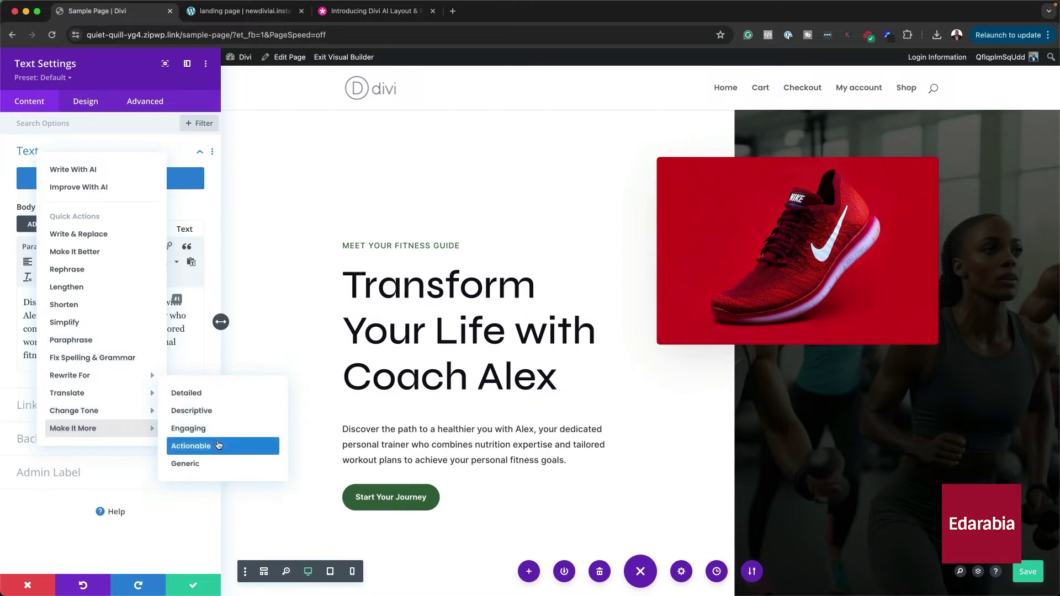
# - On the Divi sample page, have the AI make the hero section's introductory body text more actionable
pyautogui.click(228, 447)
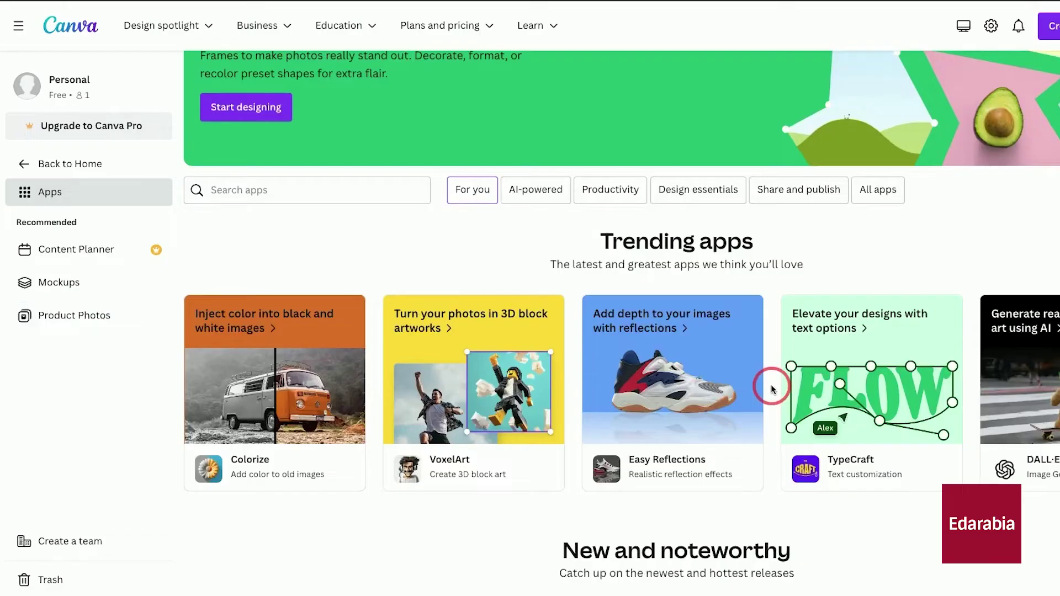
# - In Canva, filter the apps to AI-powered ones and open Google's Imagen app in a new design
pyautogui.click(522, 200)
pyautogui.scroll(-8, 922, 339)
pyautogui.scroll(10, 925, 339)
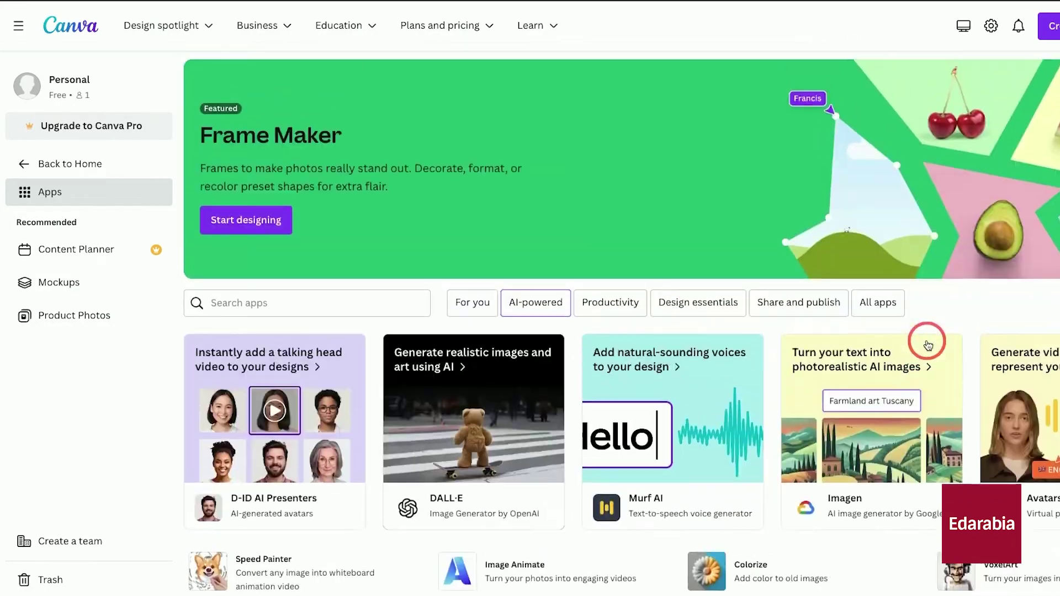
pyautogui.scroll(-1, 895, 381)
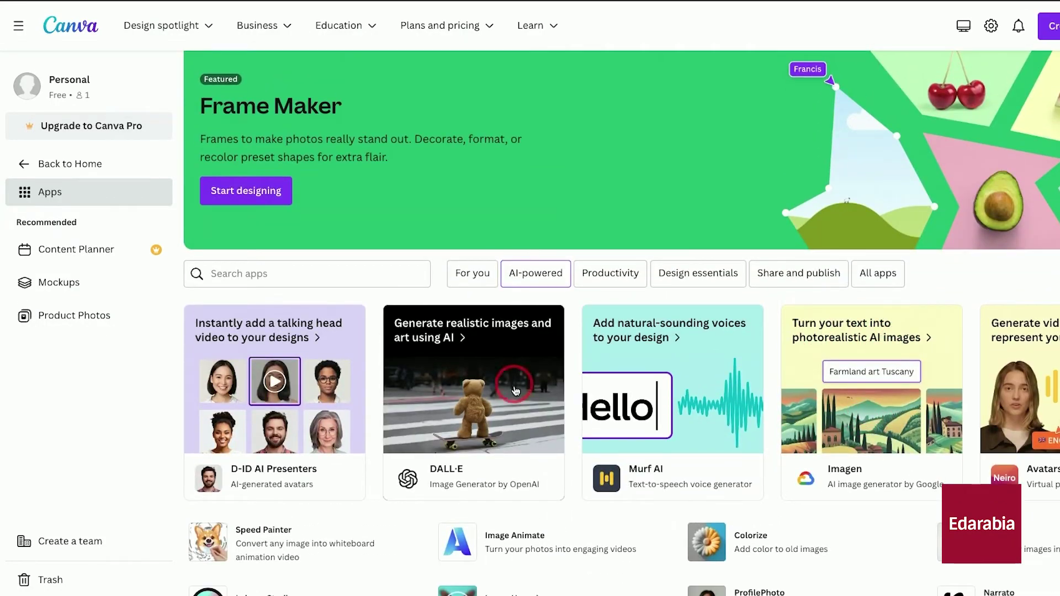
pyautogui.click(856, 385)
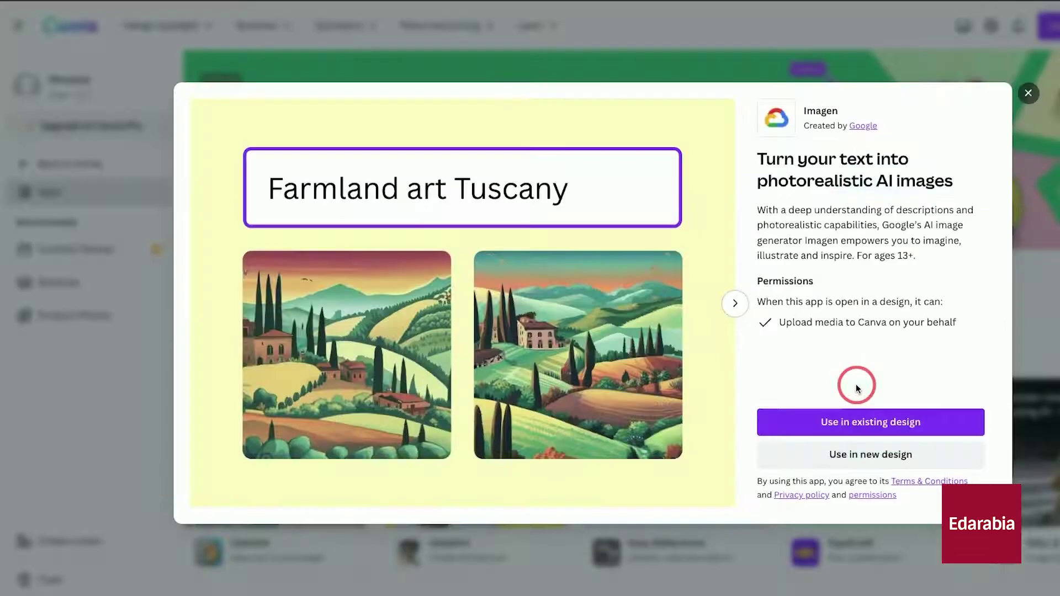
pyautogui.click(881, 456)
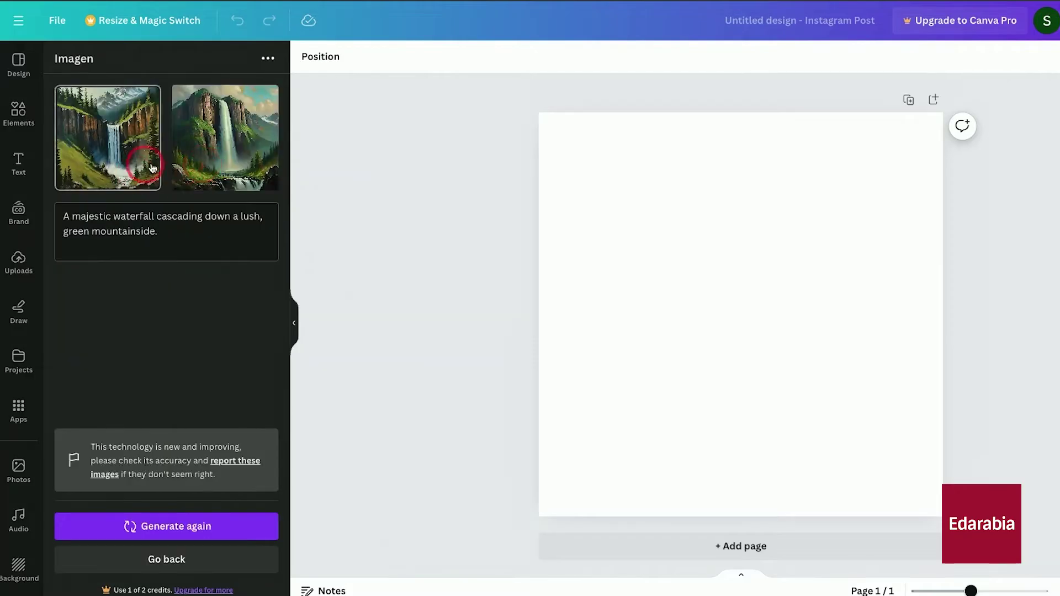
# - Generate images from "A majestic waterfall cascading down a lush, green mountainside." and set the tall waterfall image as the page background
pyautogui.click(225, 138)
pyautogui.rightClick(727, 234)
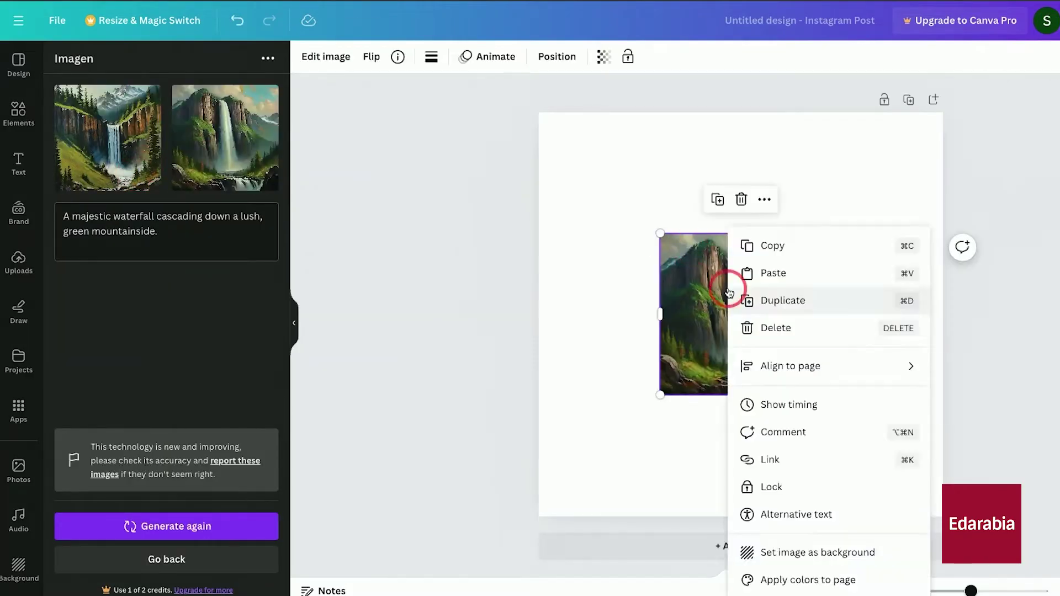
pyautogui.click(806, 549)
pyautogui.click(704, 286)
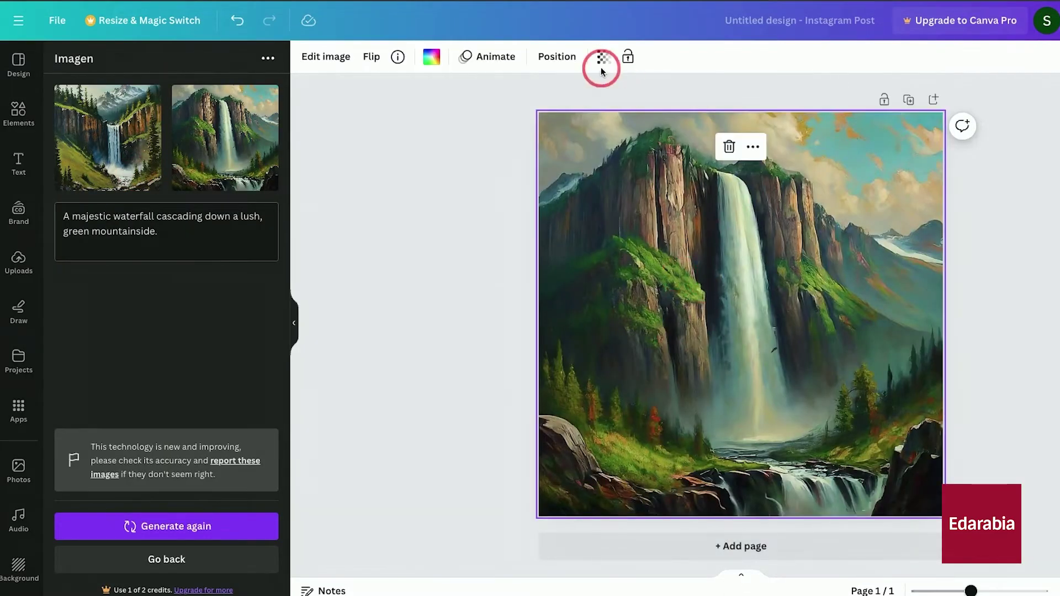
# - Edit the waterfall background image and apply the Mustard duotone effect
pyautogui.click(330, 60)
pyautogui.scroll(-1, 167, 265)
pyautogui.click(175, 328)
pyautogui.click(238, 317)
pyautogui.click(170, 476)
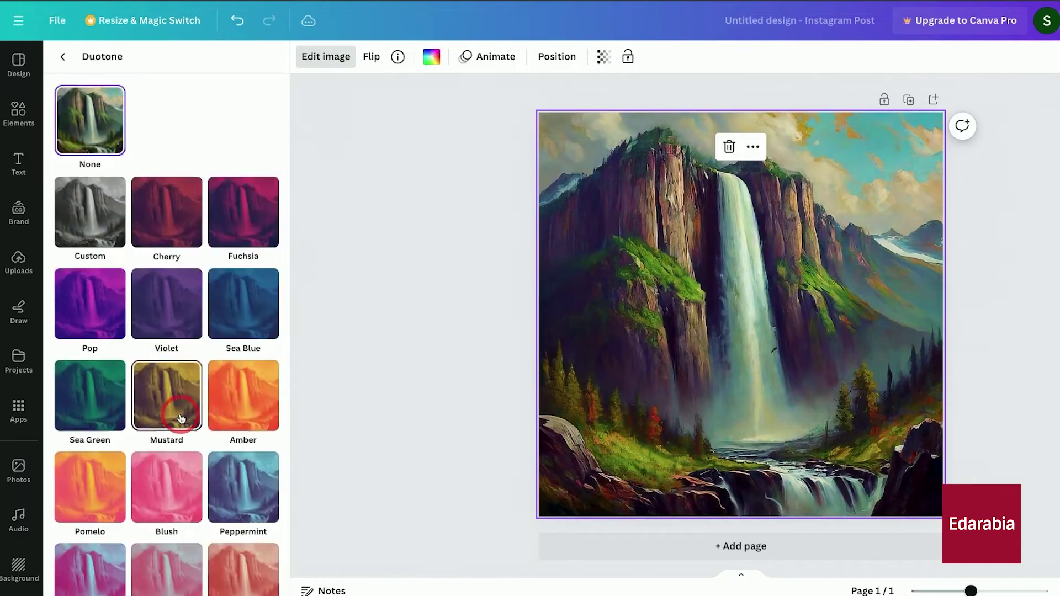
pyautogui.click(181, 418)
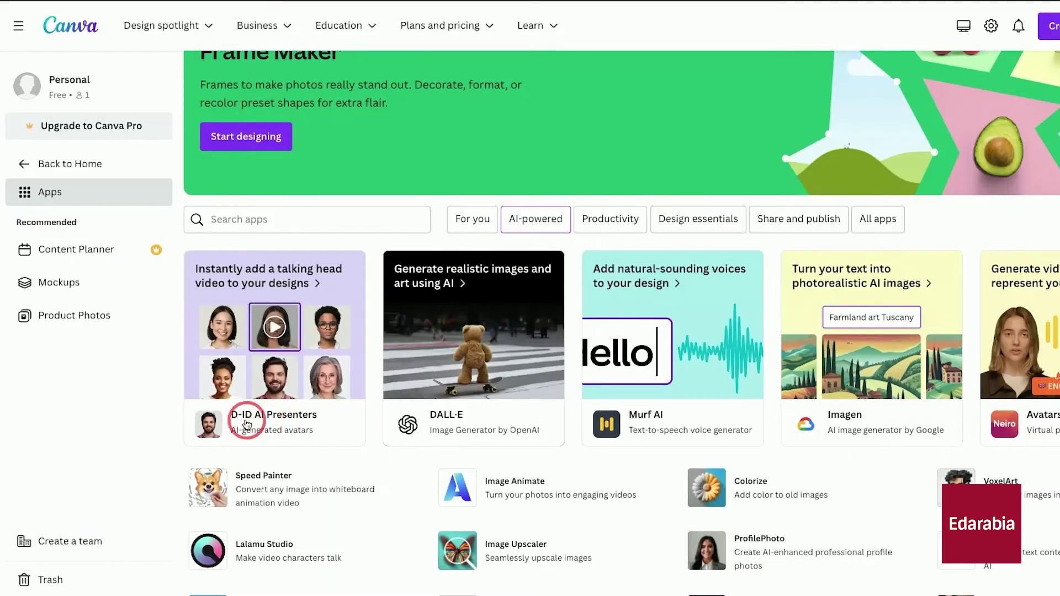
# - Browse further AI-powered apps and connect the D-ID AI Presenters app to the account in a new design
pyautogui.scroll(-10, 247, 424)
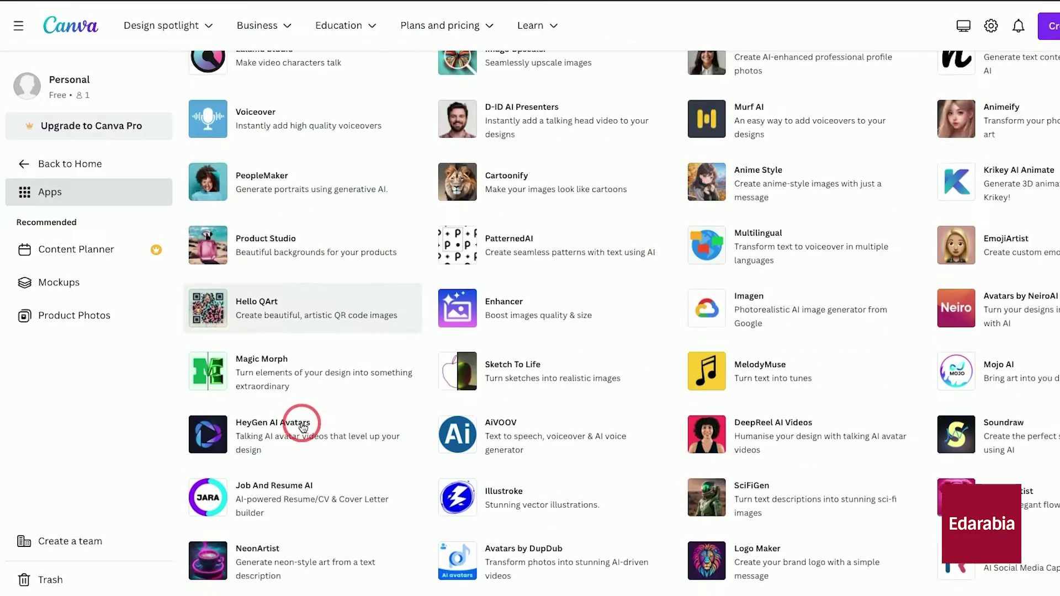
pyautogui.click(197, 418)
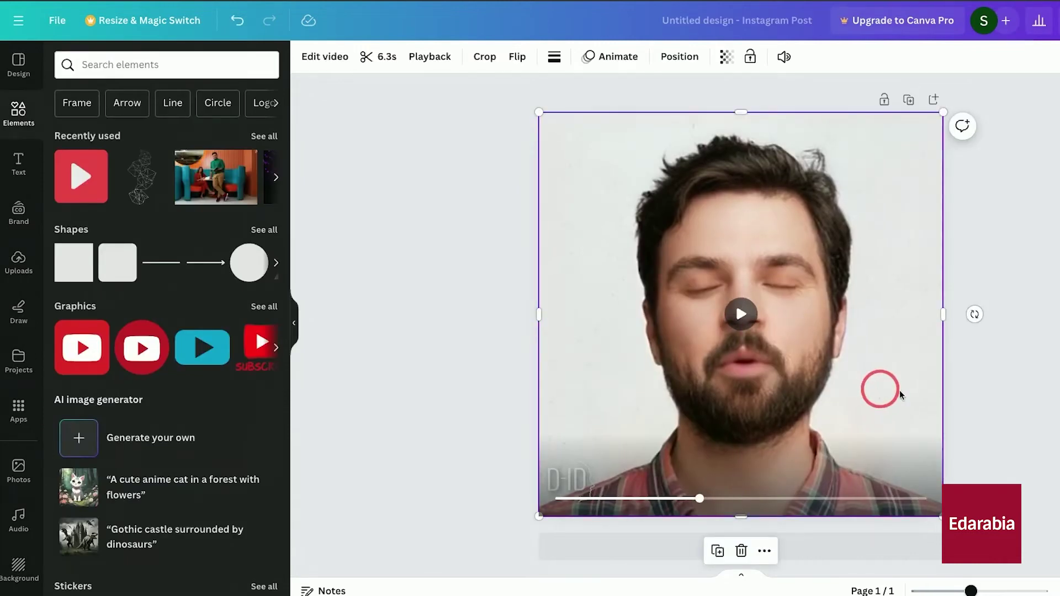
# - Play the talking presenter video from its start and shrink it into the page's upper-left corner
pyautogui.moveTo(699, 499); pyautogui.dragTo(561, 499)
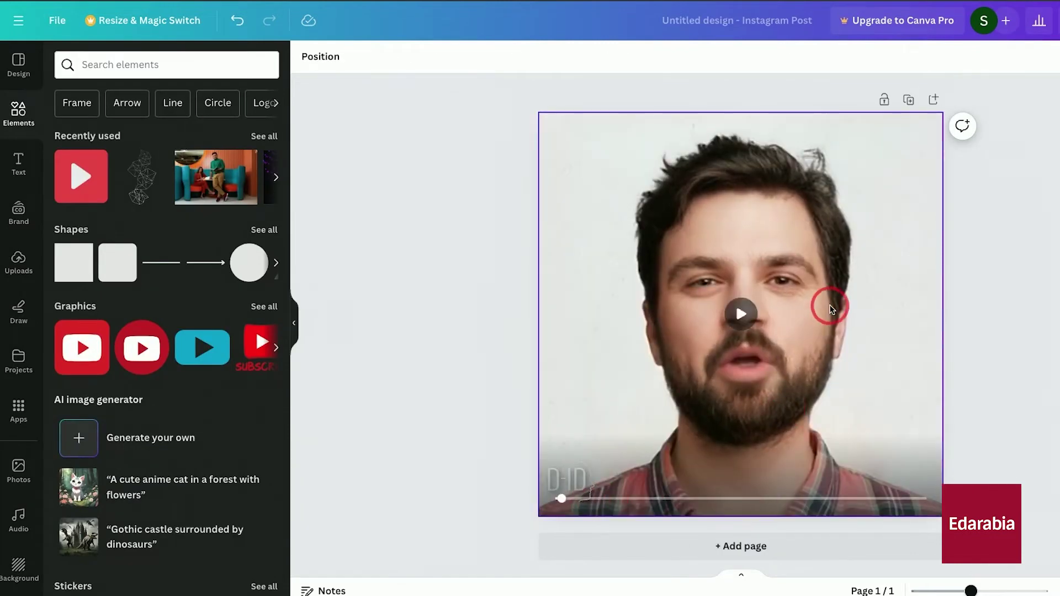
pyautogui.click(741, 314)
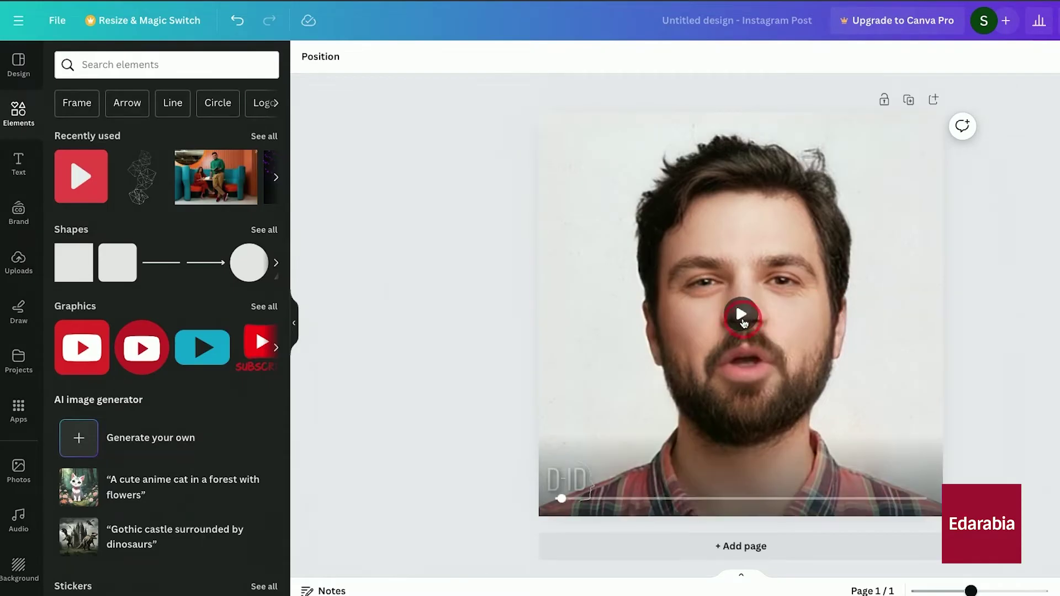
pyautogui.moveTo(943, 516); pyautogui.dragTo(691, 265)
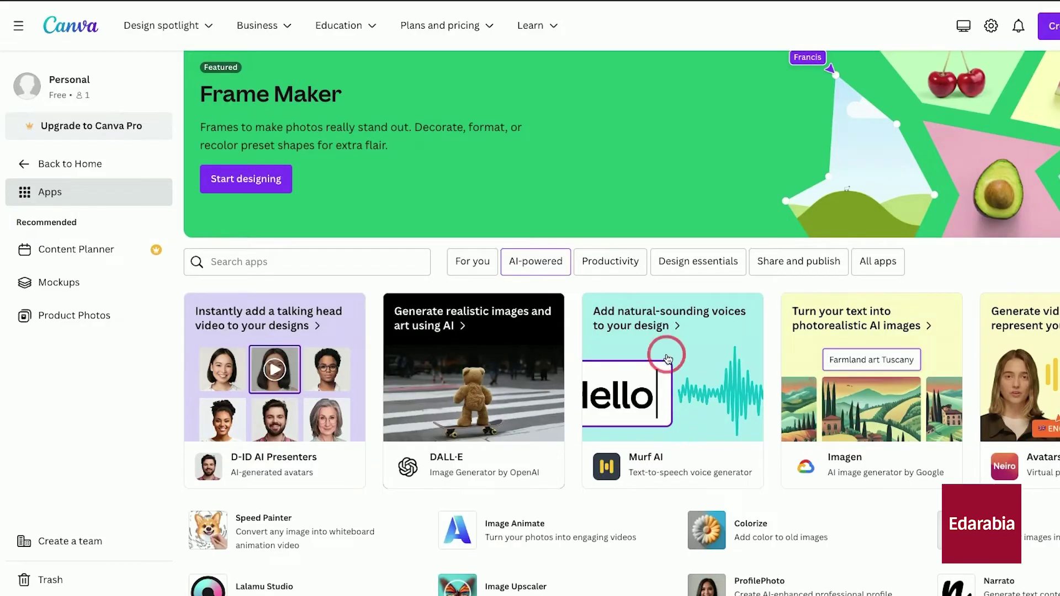
# - Open the Murf AI voice generator from Canva's AI-powered apps in a new design
pyautogui.click(668, 358)
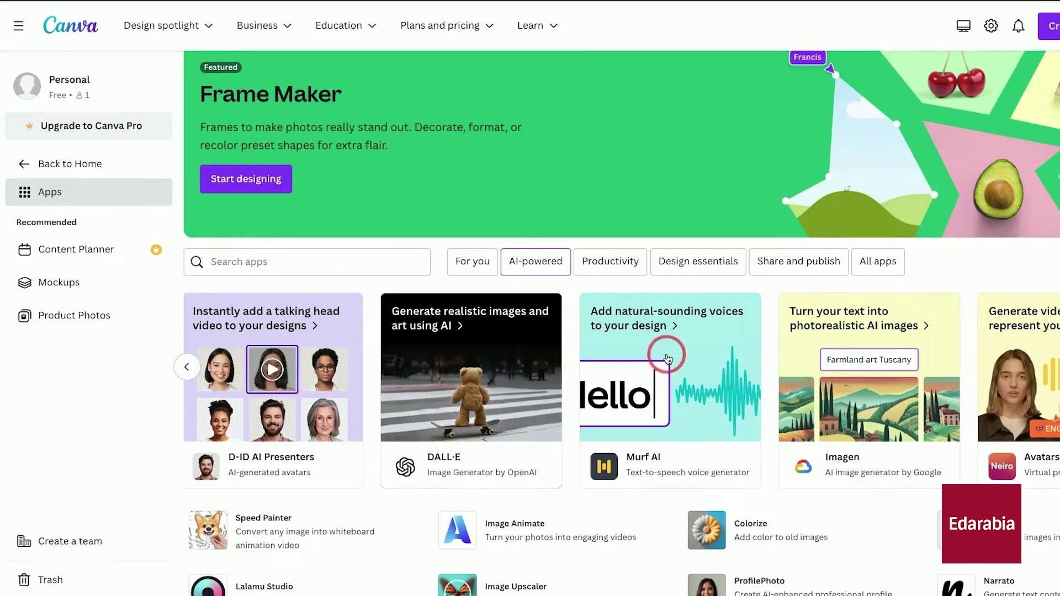
pyautogui.click(868, 454)
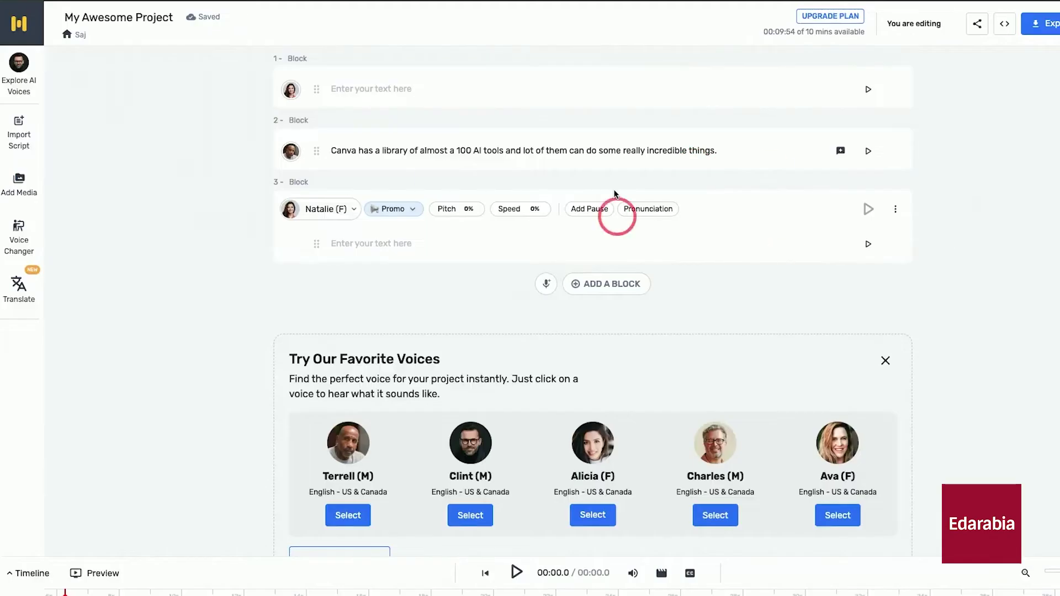
pyautogui.click(828, 33)
pyautogui.click(1021, 125)
# - In Murf AI, choose the Terrell voice, paste the sentence about Canva's library of almost 100 AI tools, and preview the voiceover
pyautogui.click(599, 291)
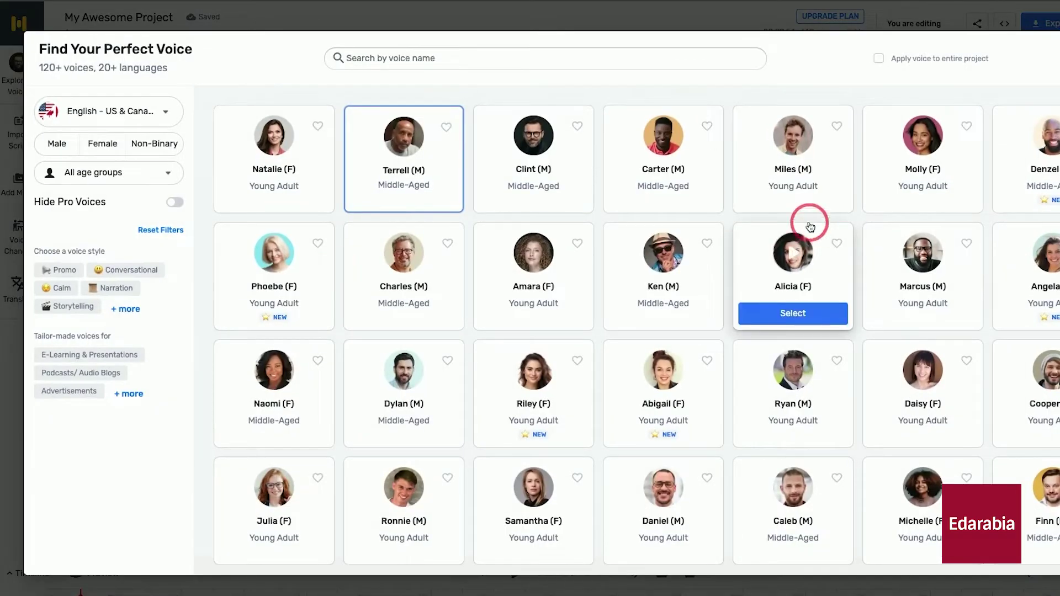
pyautogui.click(419, 198)
pyautogui.hotkey('ctrl', 'v')
pyautogui.click(868, 305)
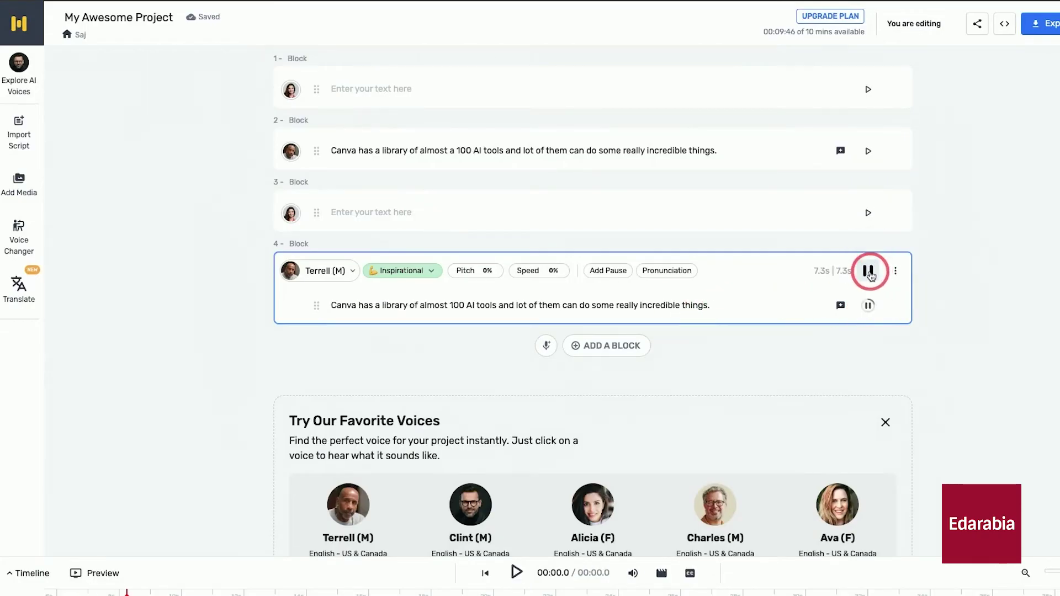
pyautogui.click(869, 271)
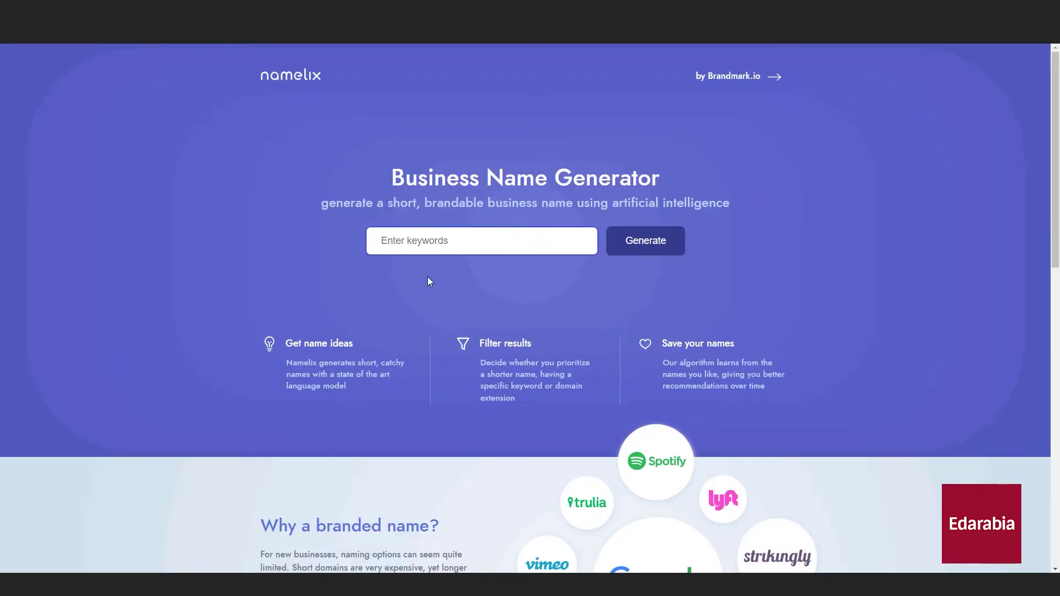
# - In Namelix, submit the keywords "ai business about mars colonization" to the business name generator
pyautogui.click(454, 244)
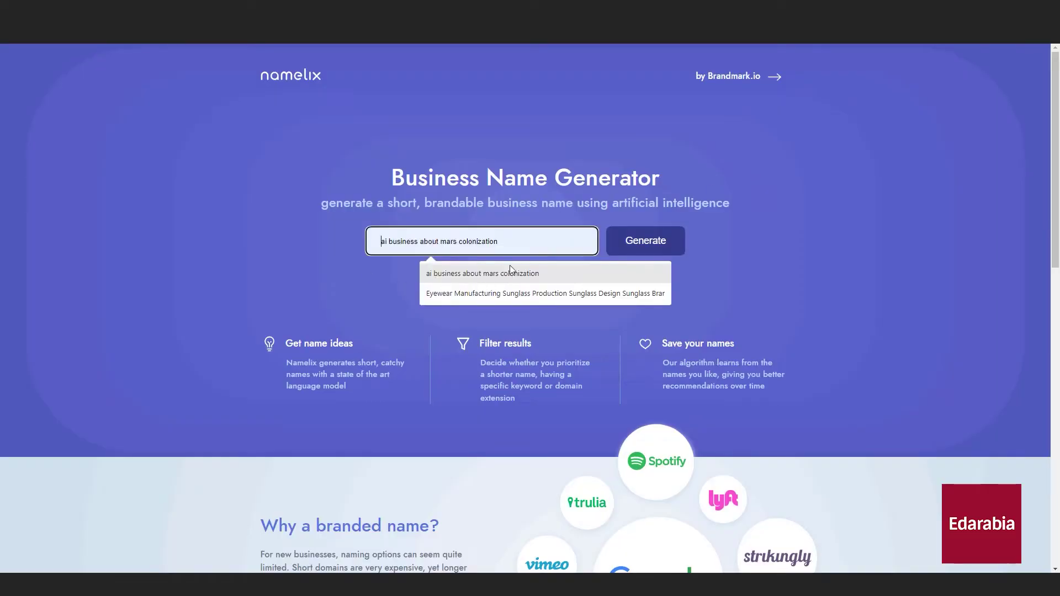
pyautogui.click(522, 274)
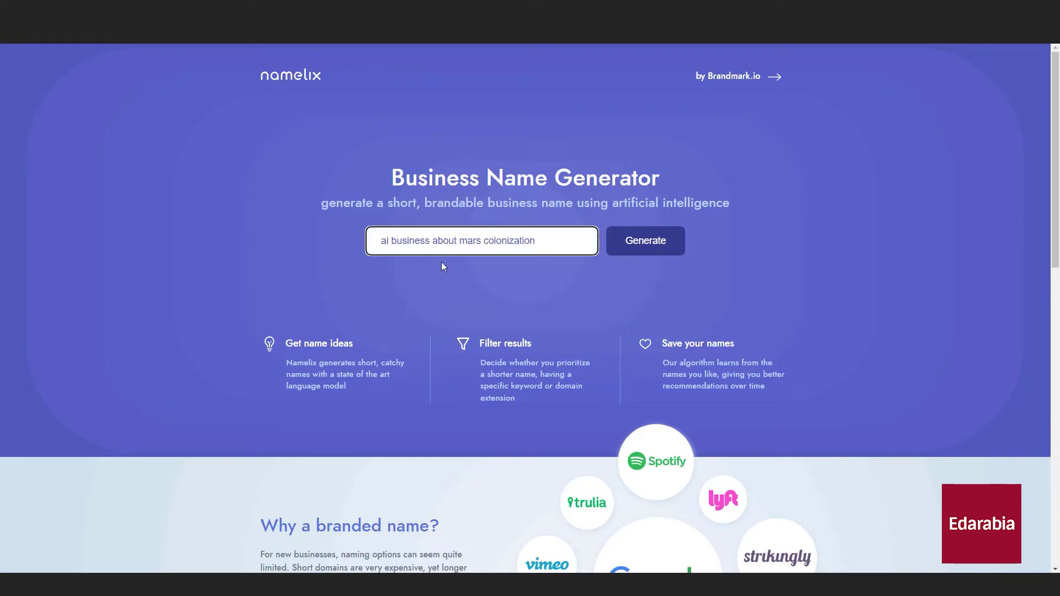
pyautogui.click(653, 249)
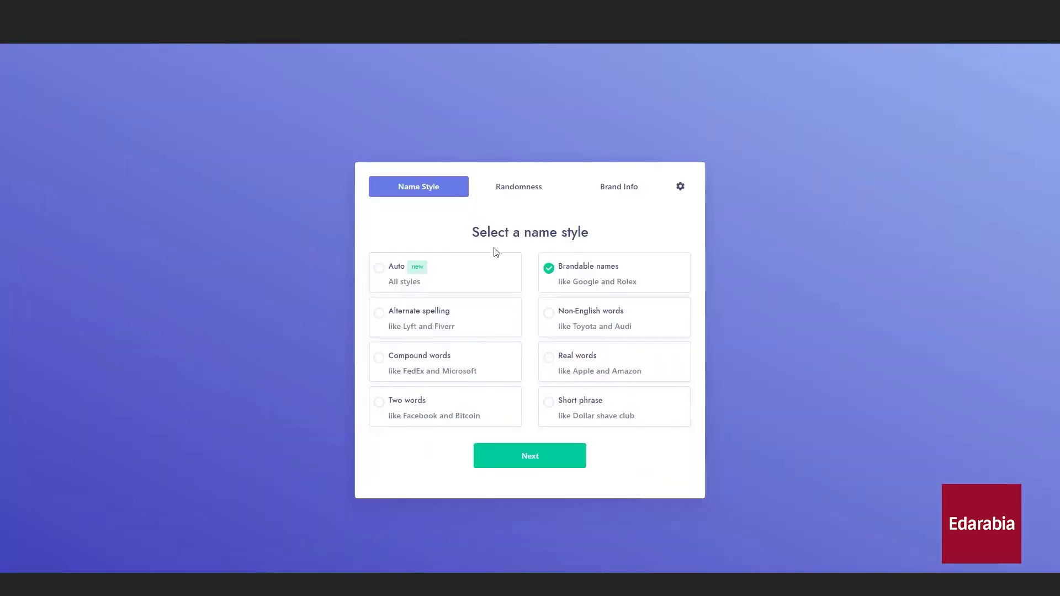
# - Keep the Brandable names style, accept the randomness and brand info settings, and generate the business names
pyautogui.click(535, 466)
pyautogui.click(541, 462)
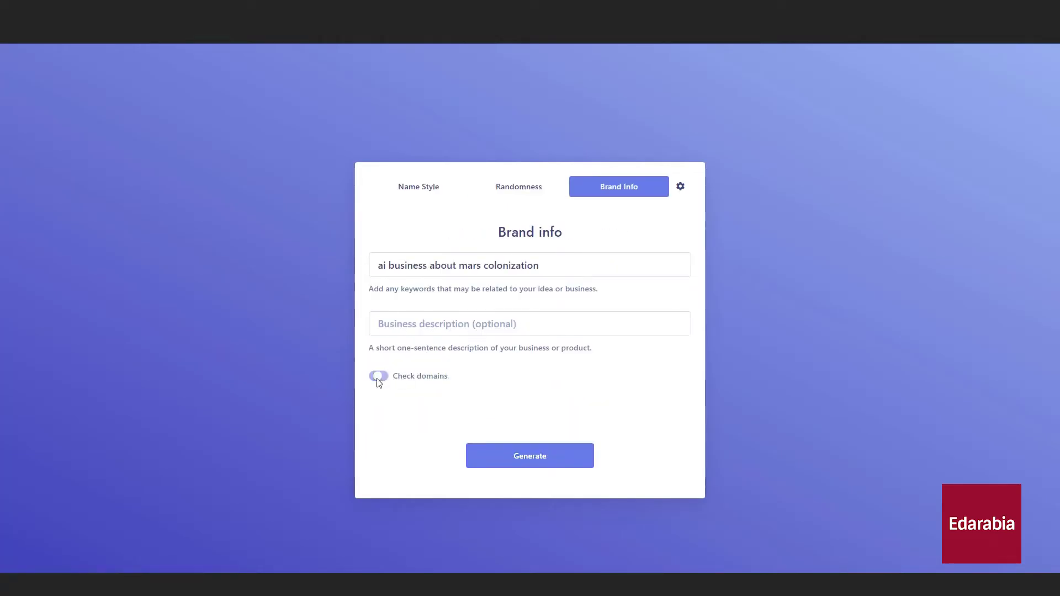
pyautogui.click(530, 462)
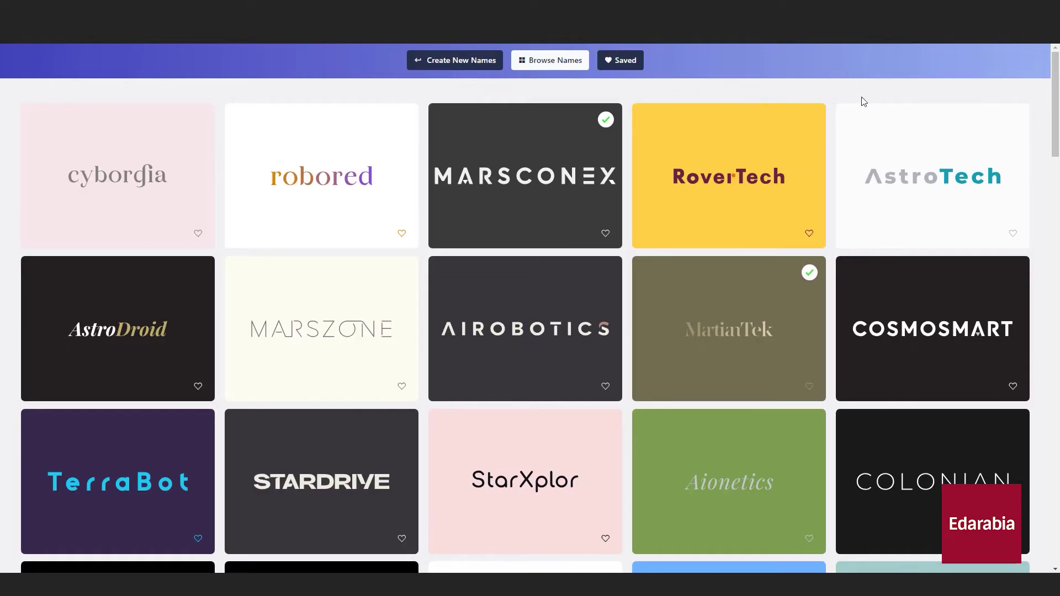
# - Browse the generated business names, open the GarlicAI logo, and view its alternative logo design
pyautogui.moveTo(905, 326)
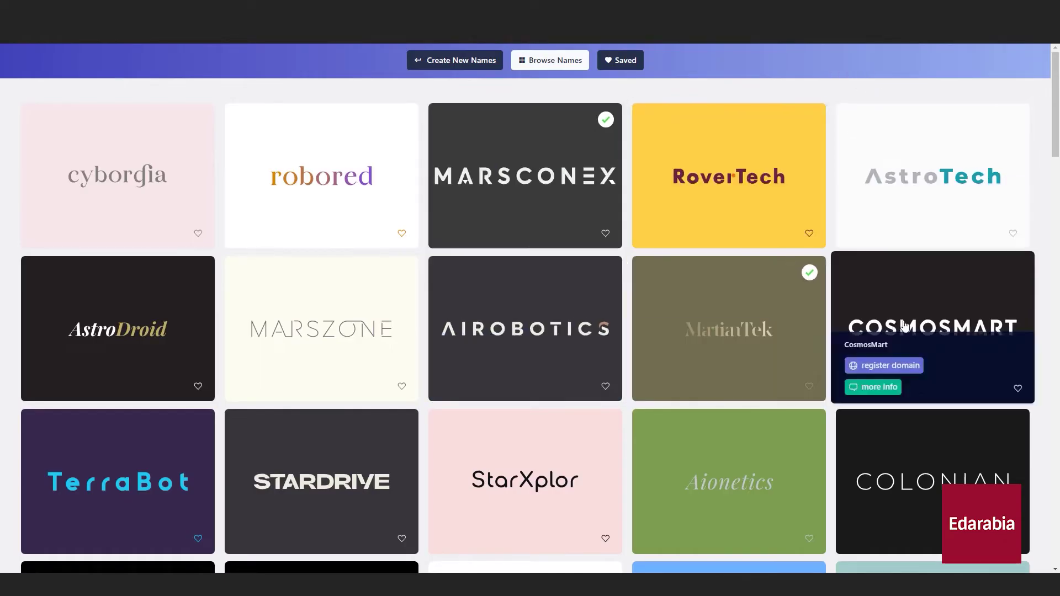
pyautogui.scroll(-6, 964, 330)
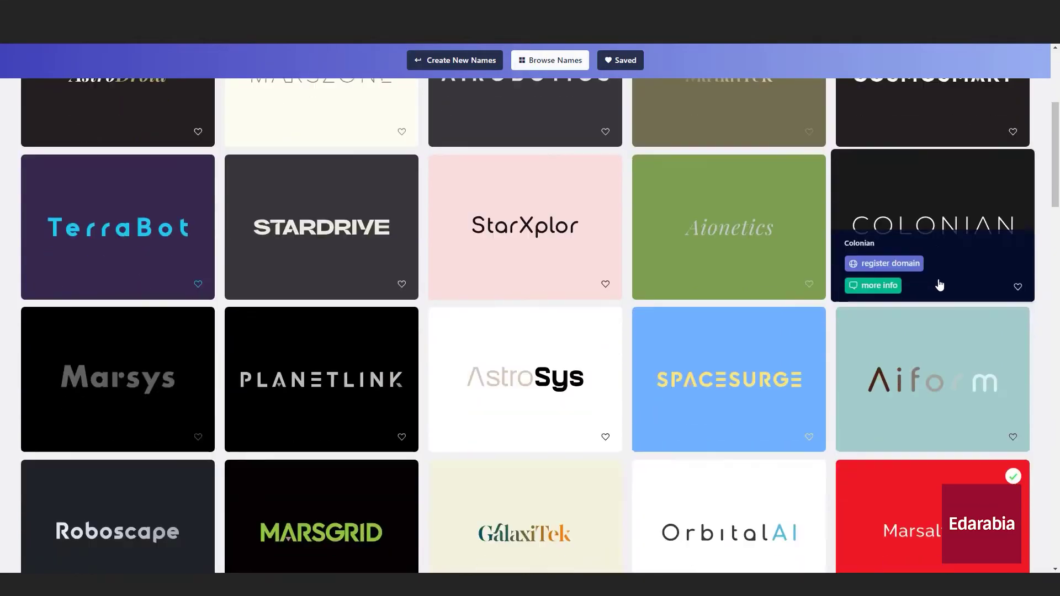
pyautogui.moveTo(171, 237)
pyautogui.scroll(-8, 183, 259)
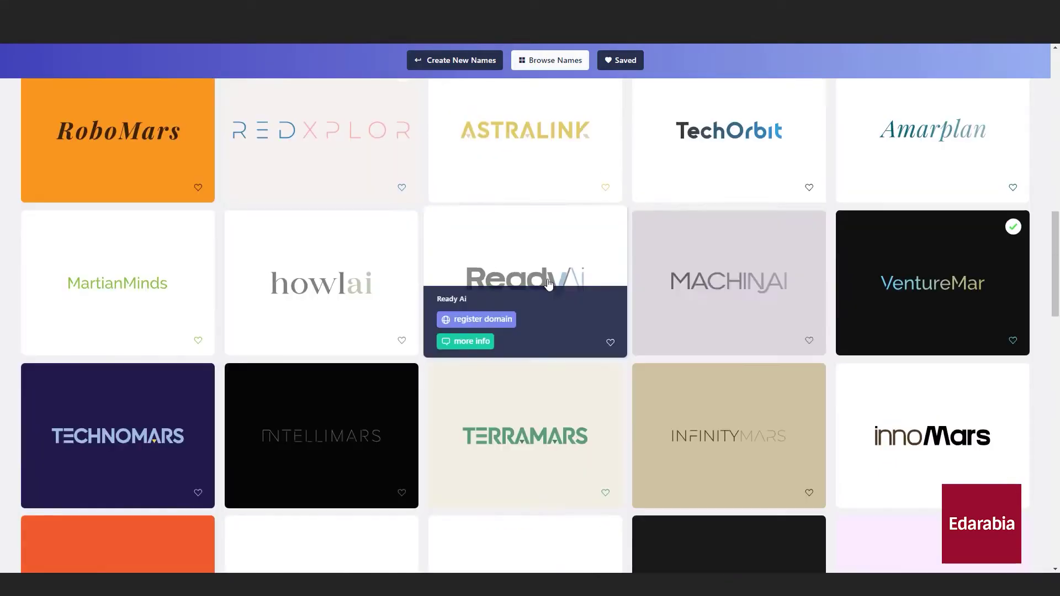
pyautogui.moveTo(764, 268)
pyautogui.scroll(-6, 778, 273)
pyautogui.moveTo(591, 268)
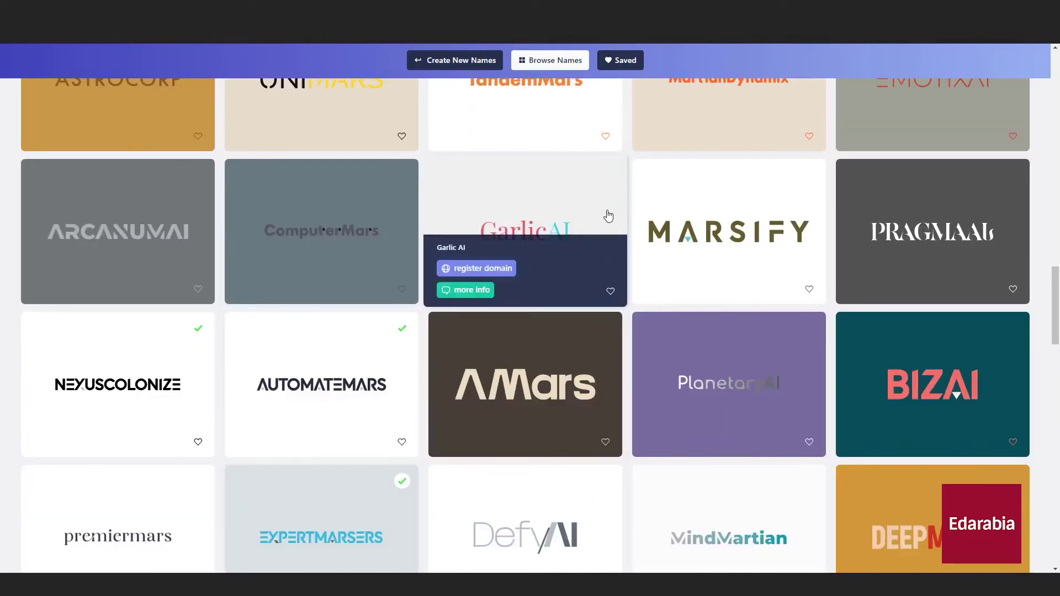
pyautogui.click(534, 225)
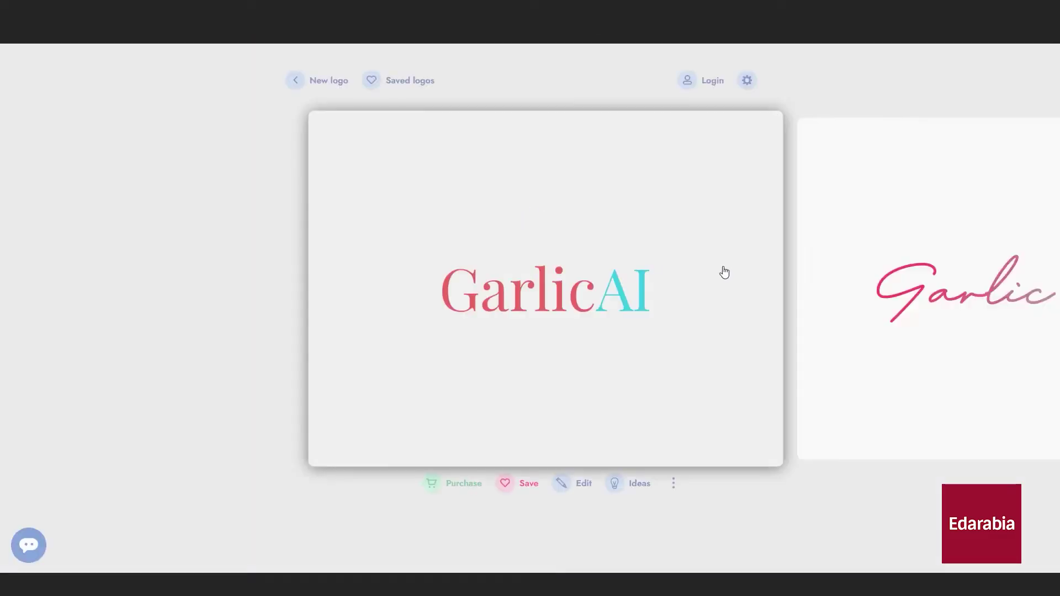
pyautogui.click(949, 255)
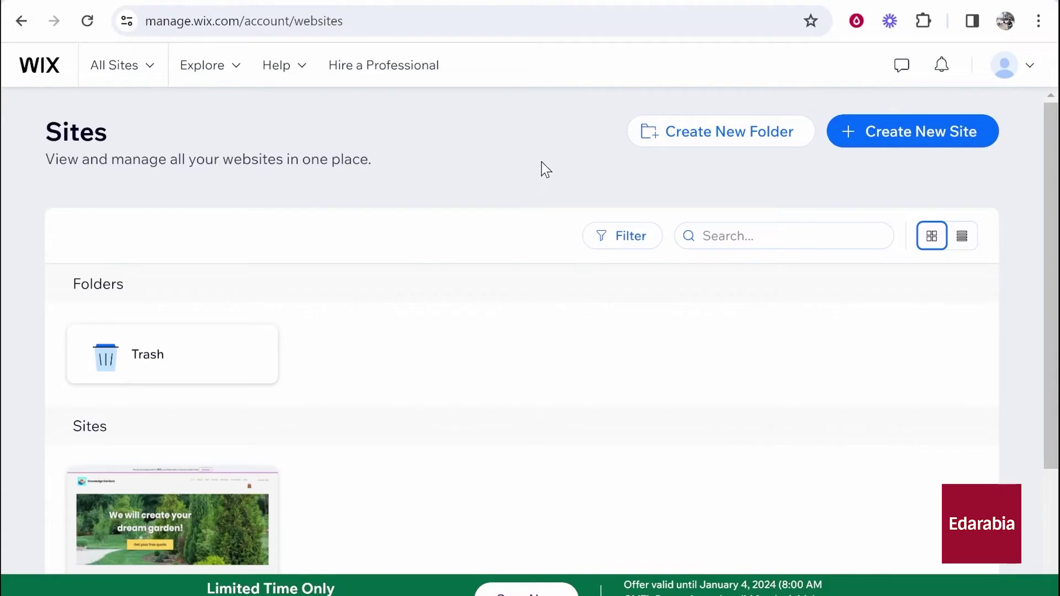
# - In Wix, create a new site through the AI chat and name it "Grow Online"
pyautogui.click(943, 148)
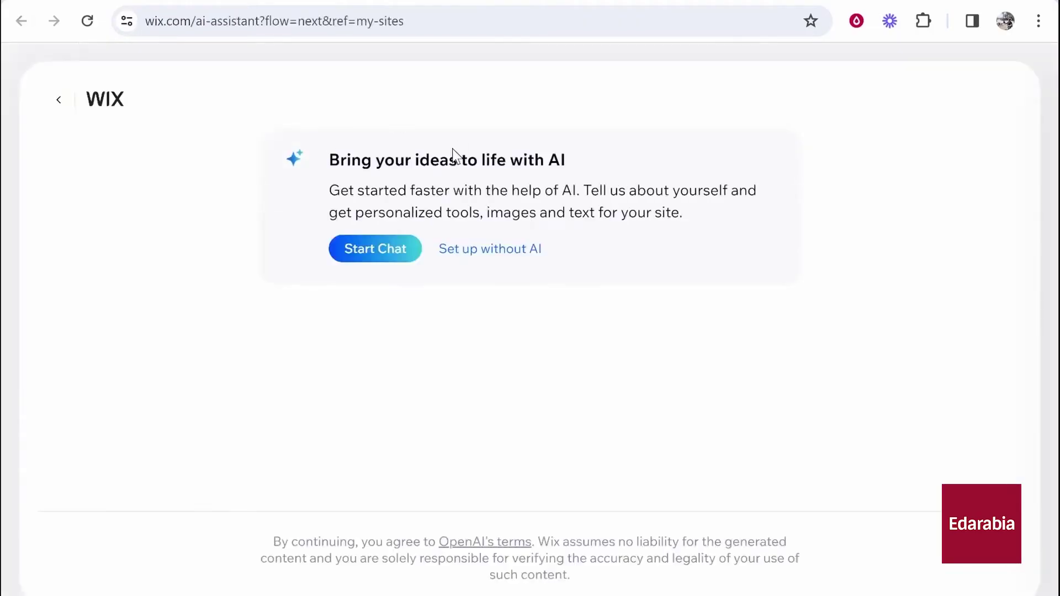
pyautogui.click(378, 255)
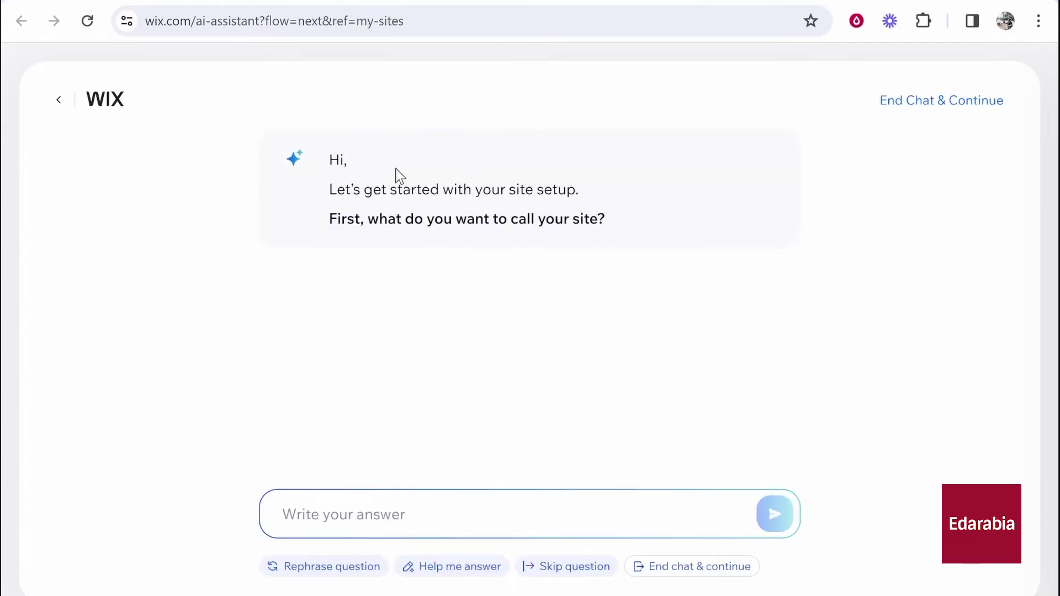
pyautogui.write('Grow Online')
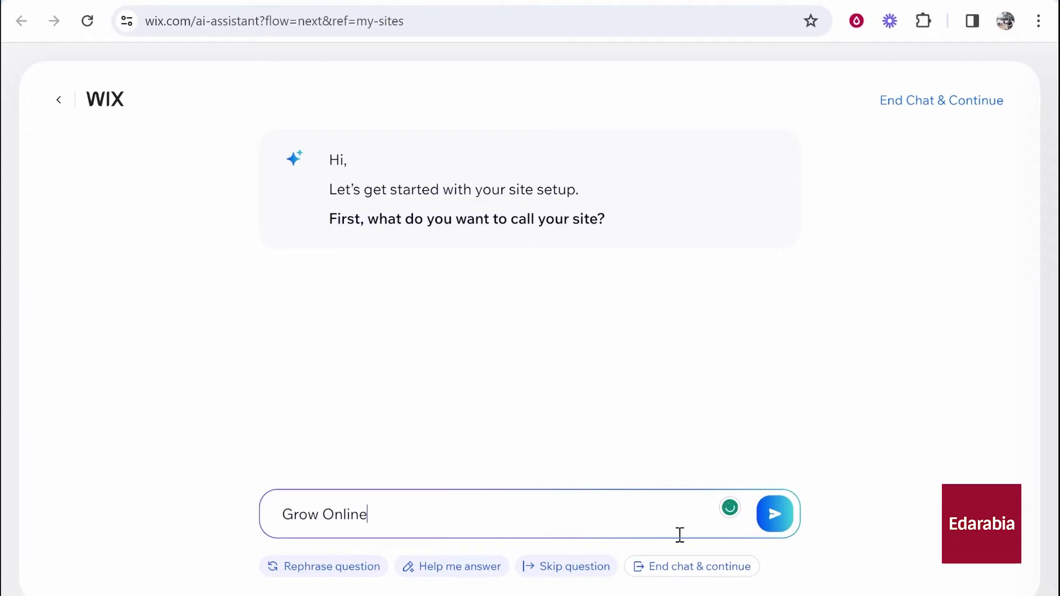
pyautogui.click(780, 524)
# - Answer the business type question with "YouTube Growth agency"
pyautogui.click(496, 505)
pyautogui.write('YouTube Growth agency')
pyautogui.press('Return')
pyautogui.moveTo(736, 166); pyautogui.dragTo(905, 163)
pyautogui.click(895, 177)
pyautogui.moveTo(274, 278); pyautogui.dragTo(274, 303)
pyautogui.click(223, 319)
pyautogui.moveTo(147, 303); pyautogui.dragTo(330, 303)
pyautogui.moveTo(146, 332); pyautogui.dragTo(478, 353)
# - Describe the agency as taking smaller YouTube creators with good videos, creating better thumbnails/titles, and structuring their videos to increase viewer retention
pyautogui.click(326, 503)
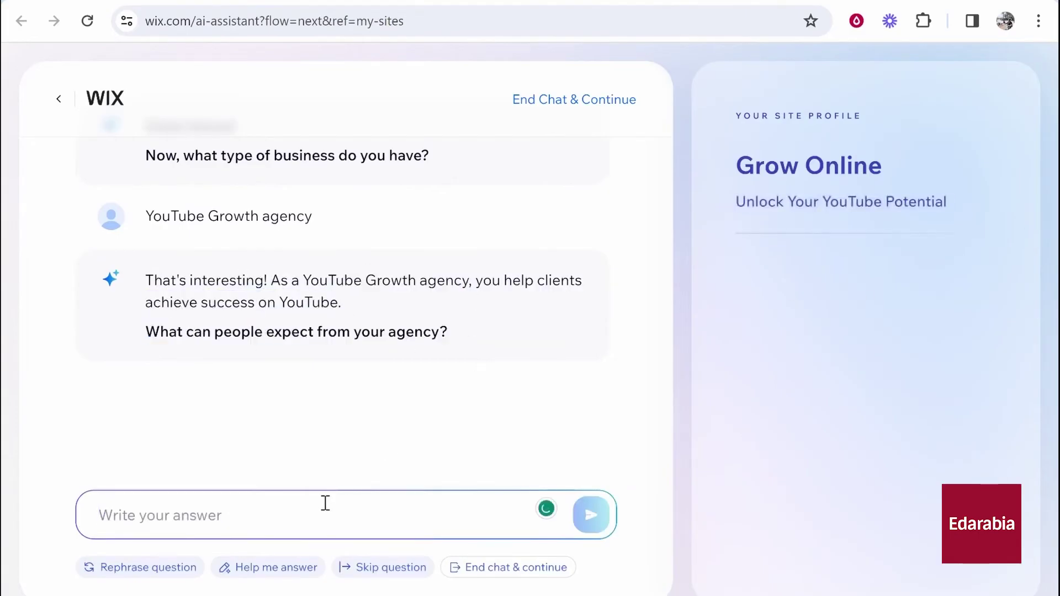
pyautogui.write('We will take smaller youtube creators that make good videos and')
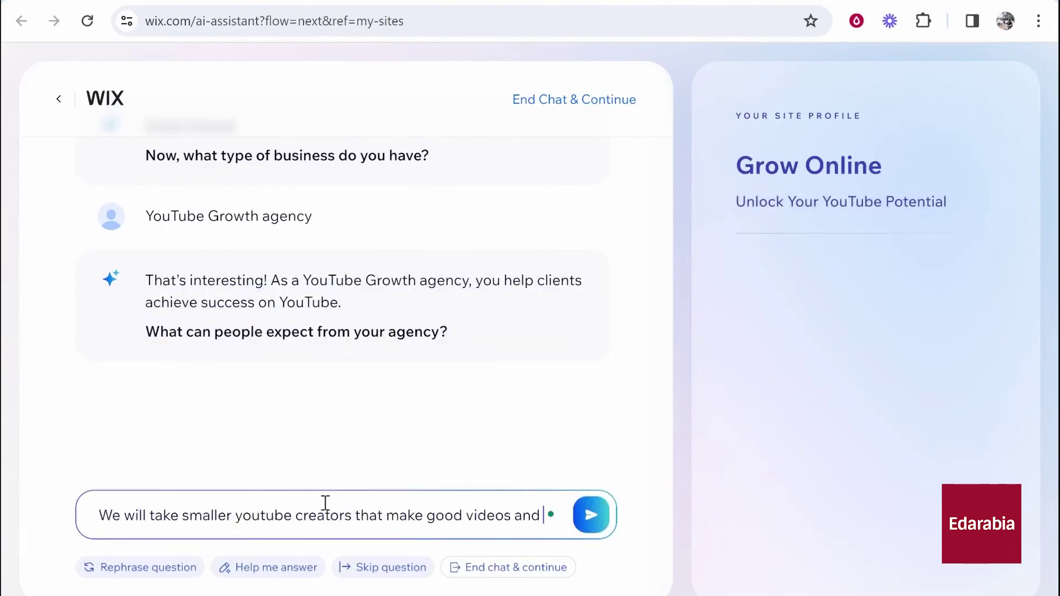
pyautogui.write('create better thumbnails/titles and structure their vieos in w a')
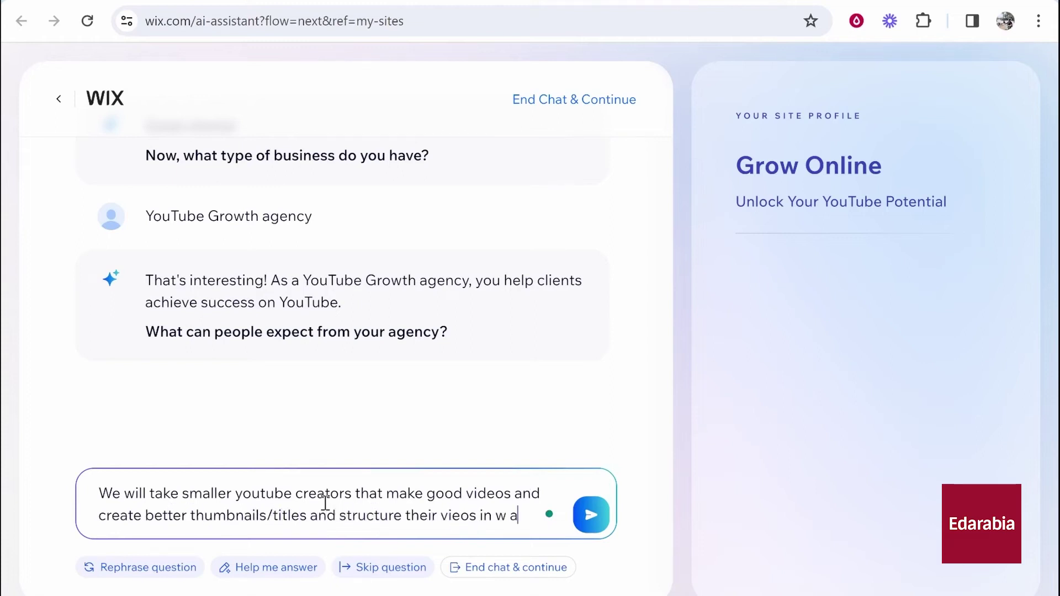
pyautogui.press('BackSpace')
pyautogui.press('BackSpace')
pyautogui.press('BackSpace')
pyautogui.write('a way to increase viewer retention, thus helping th')
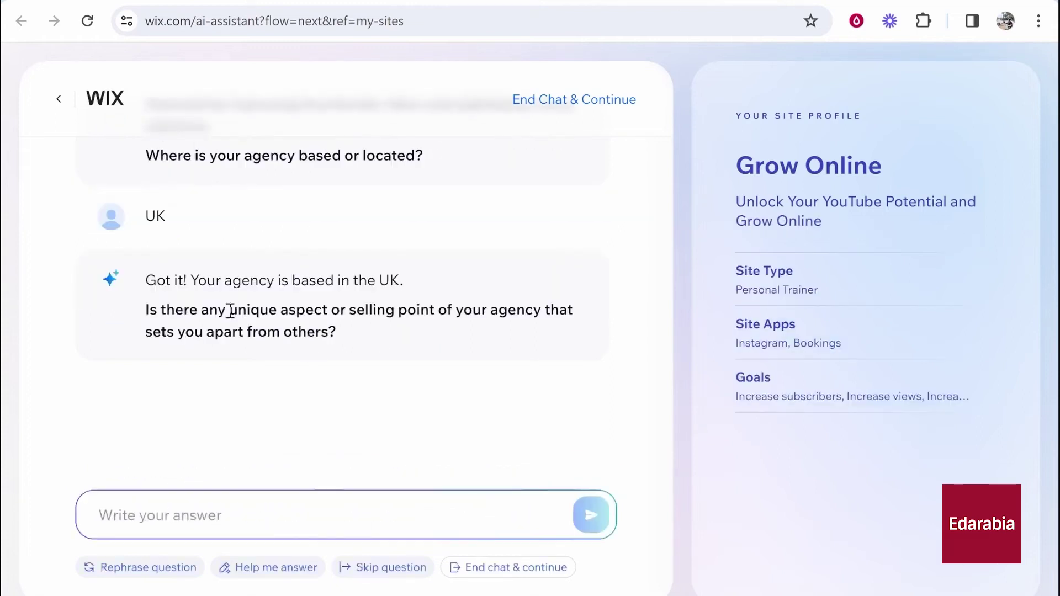
# - Give "We work 1 on 1 with youtubers" as the agency's selling point and answer "No" to the additional information question
pyautogui.click(237, 517)
pyautogui.write('We work 1 on 1 with youtuber')
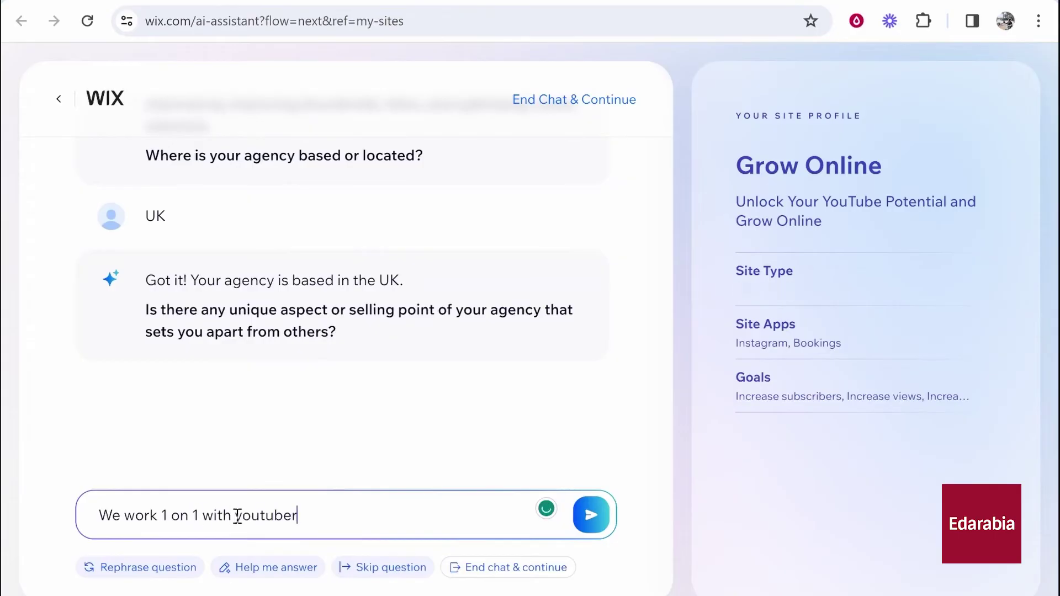
pyautogui.write('s')
pyautogui.press('Return')
pyautogui.write('No')
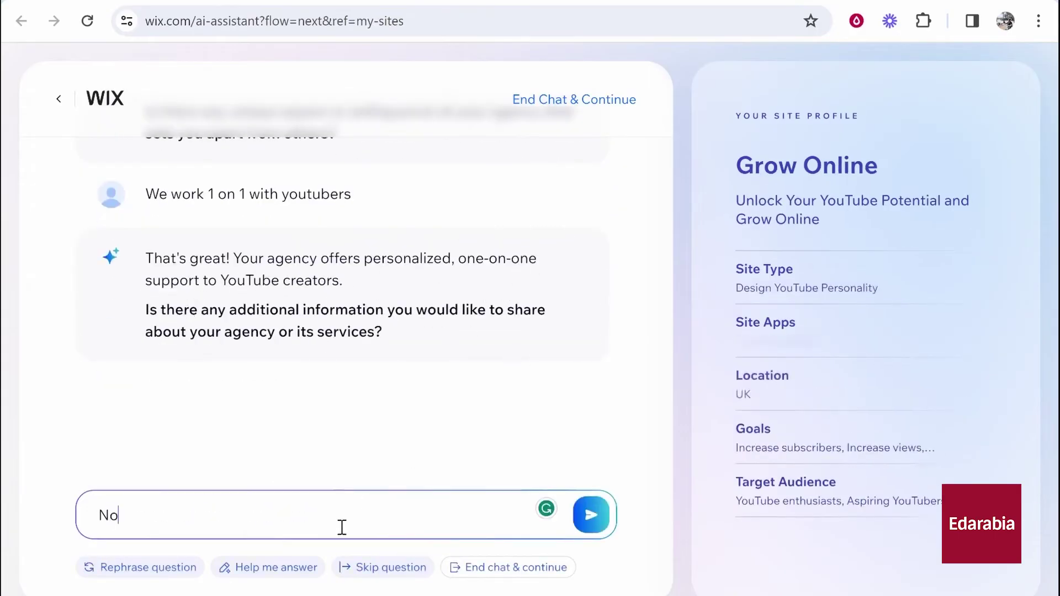
pyautogui.press('Return')
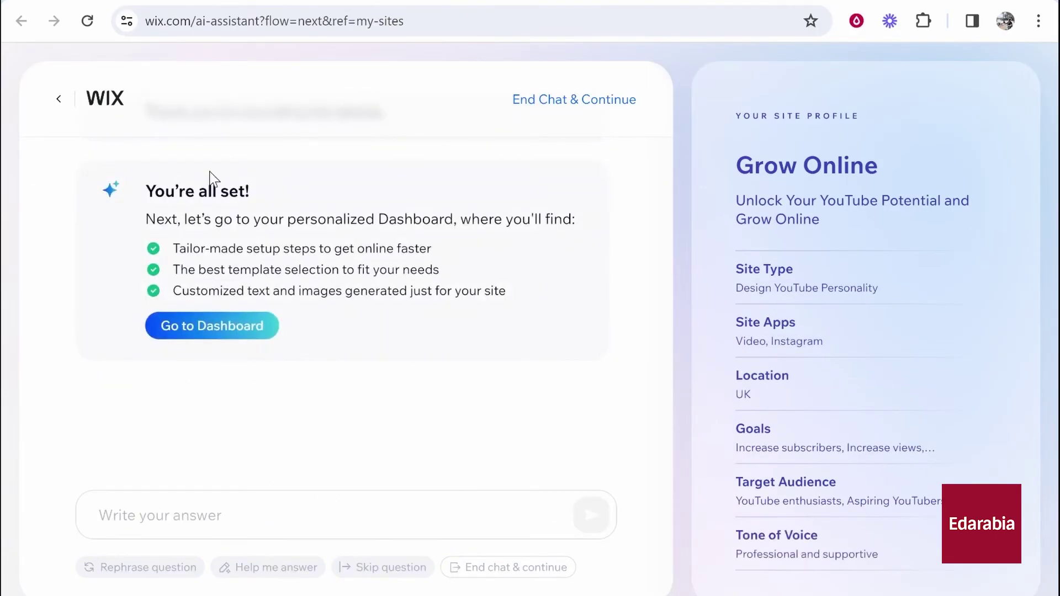
# - Go to the personalized dashboard and open the Grow Online site for designing
pyautogui.click(228, 330)
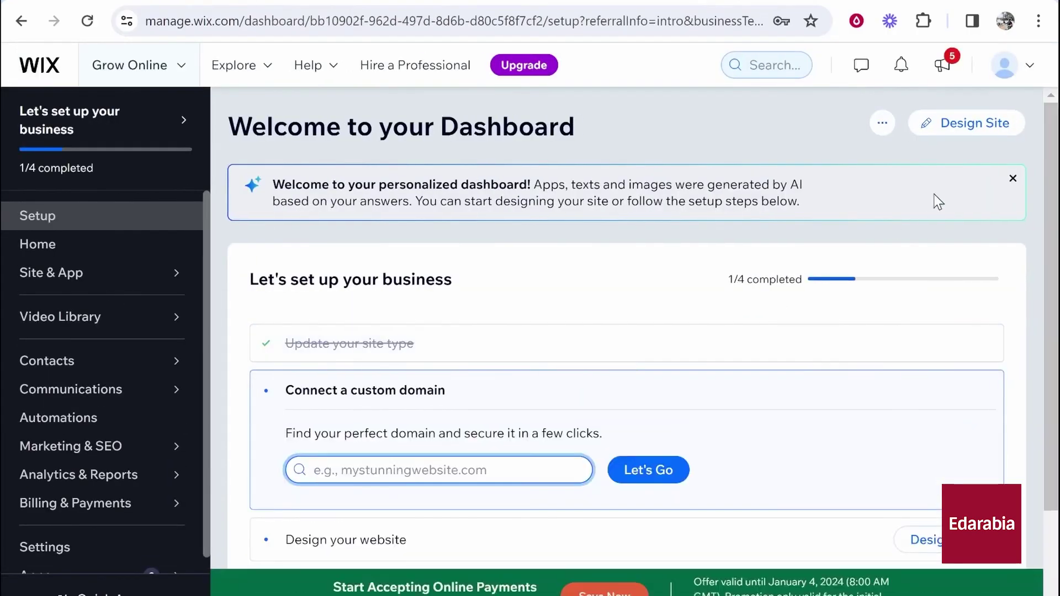
pyautogui.click(988, 132)
pyautogui.moveTo(430, 476); pyautogui.dragTo(286, 478)
pyautogui.click(395, 417)
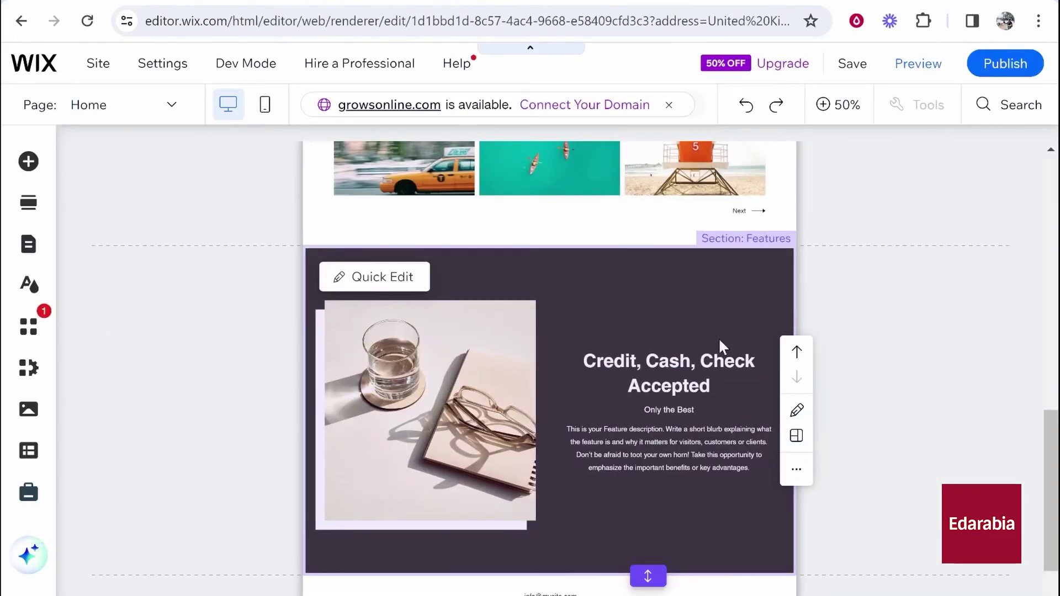
# - Select the Features section and look over the generated home page around it
pyautogui.click(690, 360)
pyautogui.scroll(-1, 644, 446)
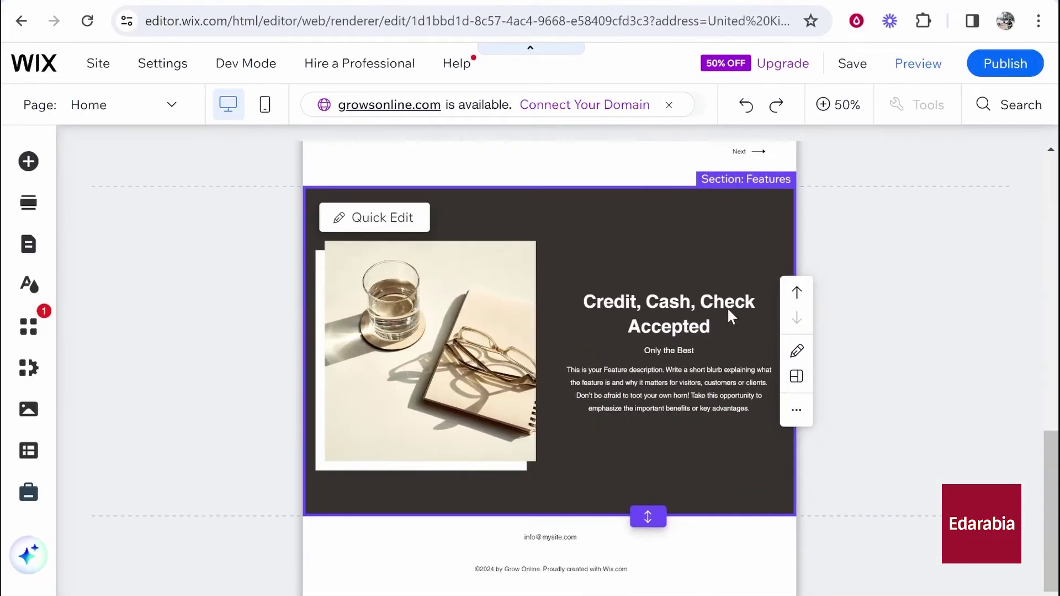
pyautogui.scroll(7, 552, 331)
pyautogui.scroll(-4, 657, 394)
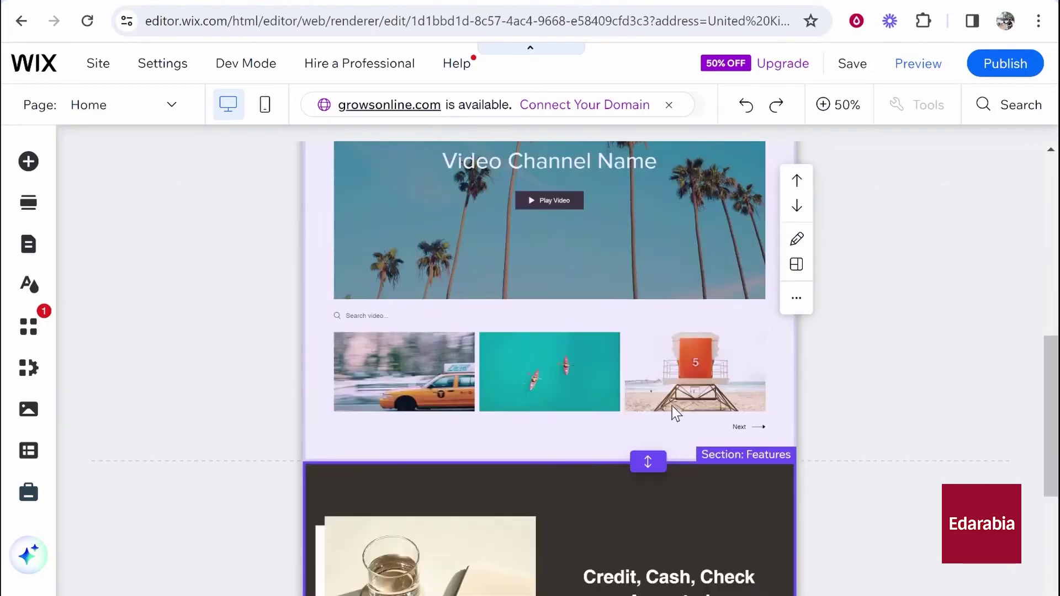
# - Check the video section's quick edit options and its video management, and close them
pyautogui.click(799, 262)
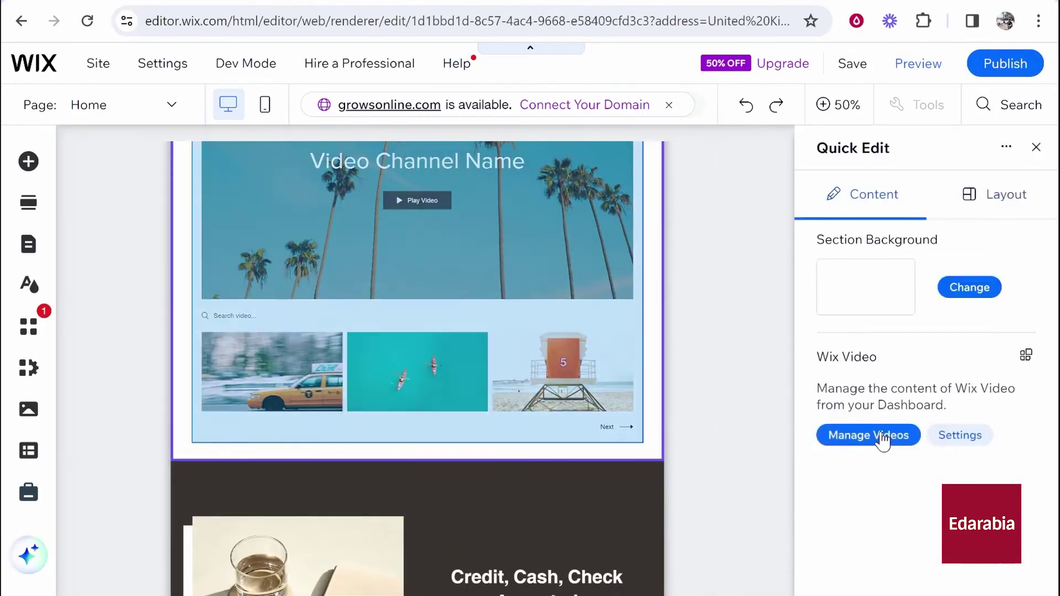
pyautogui.click(876, 437)
pyautogui.click(611, 406)
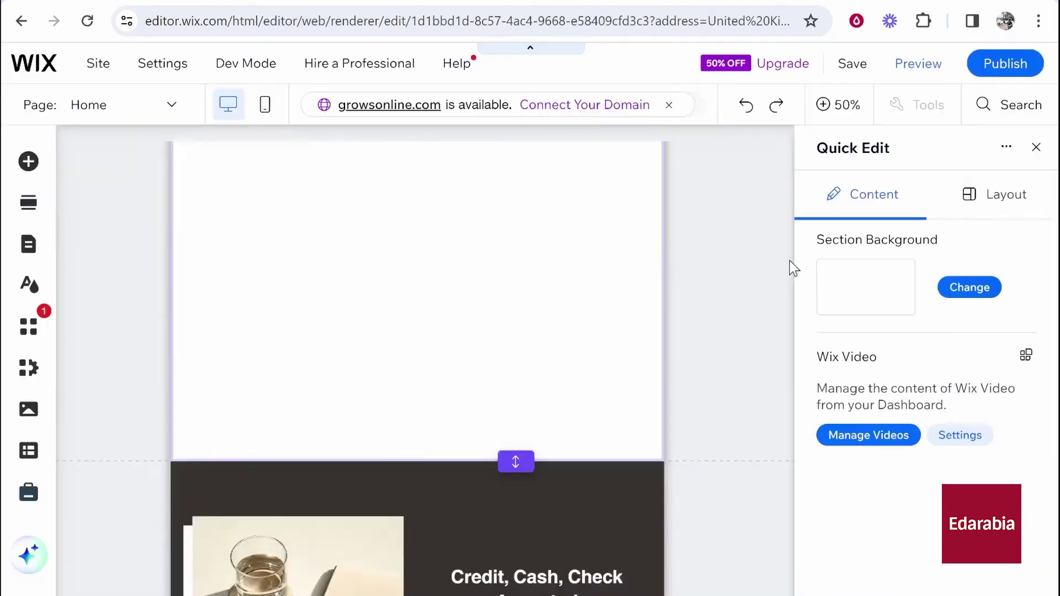
pyautogui.click(1038, 149)
# - Inspect the Features section's "Credit, Cash, Check Accepted" text and its strip up close, and preview the site
pyautogui.scroll(-5, 571, 265)
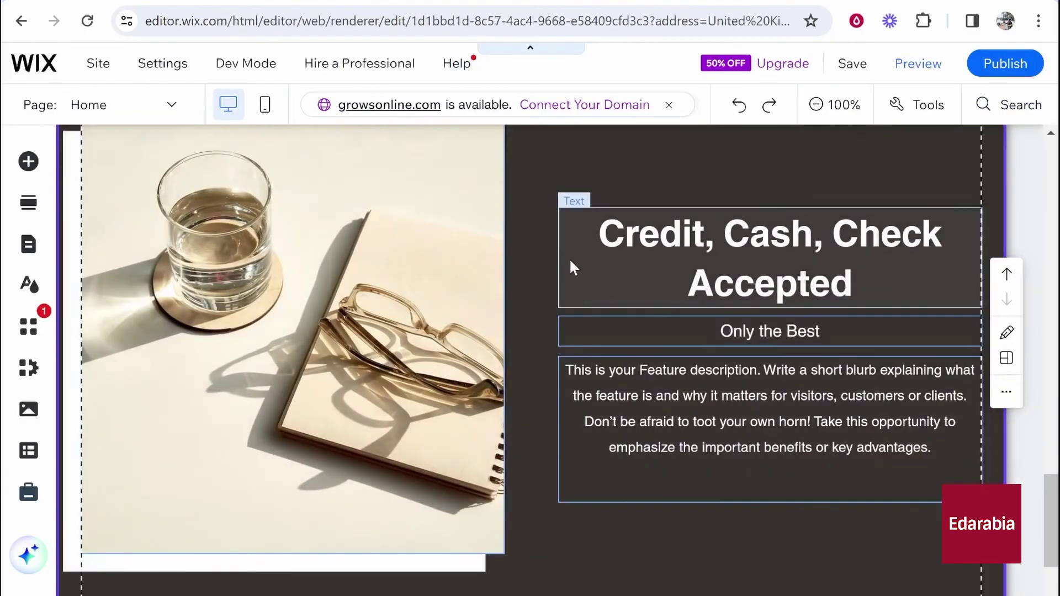
pyautogui.click(712, 284)
pyautogui.scroll(-4, 620, 406)
pyautogui.scroll(16, 613, 470)
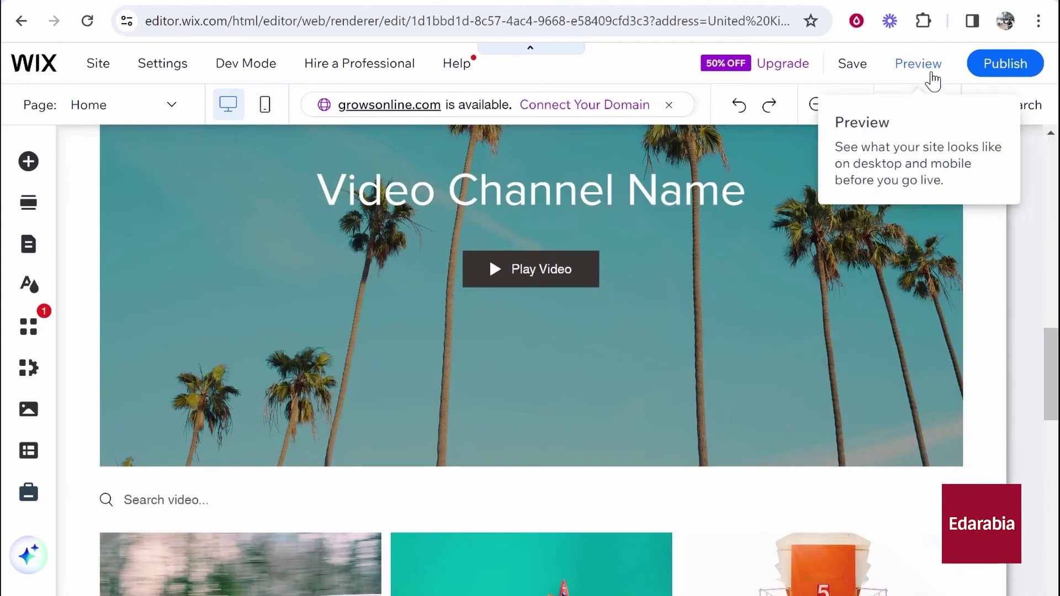
pyautogui.click(932, 78)
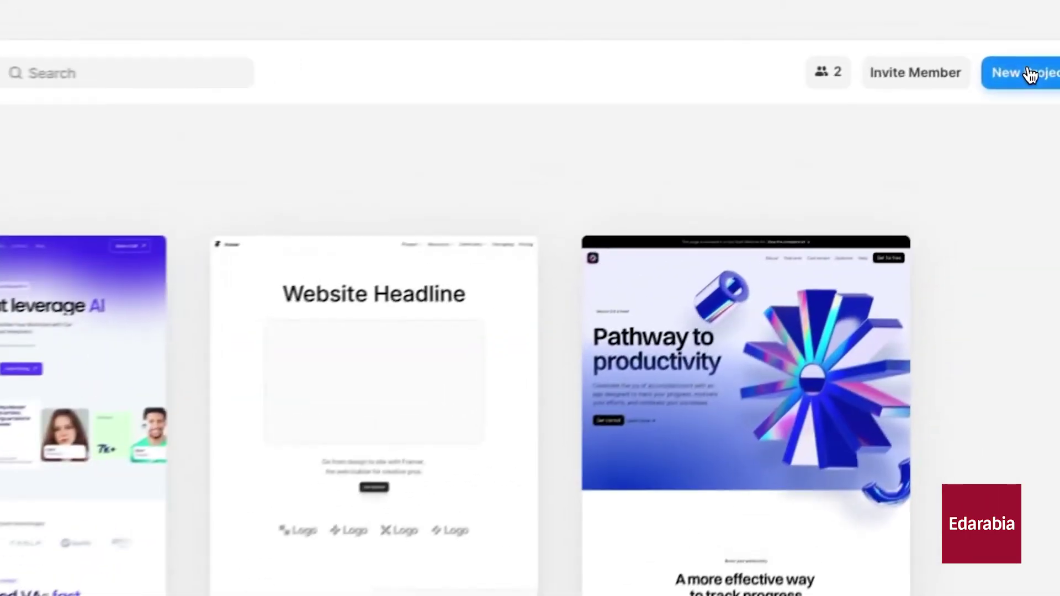
# - In Framer, start a new project and generate an AI launch page for the startup "Magic", a colorful iOS to-do app with gestures and animations
pyautogui.click(1048, 36)
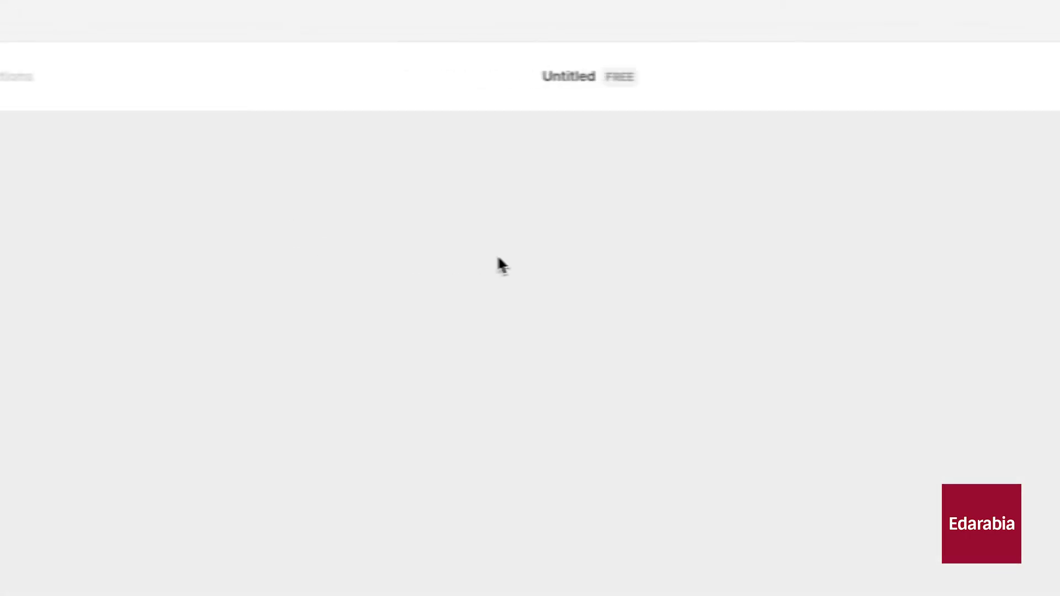
pyautogui.press('super+k')
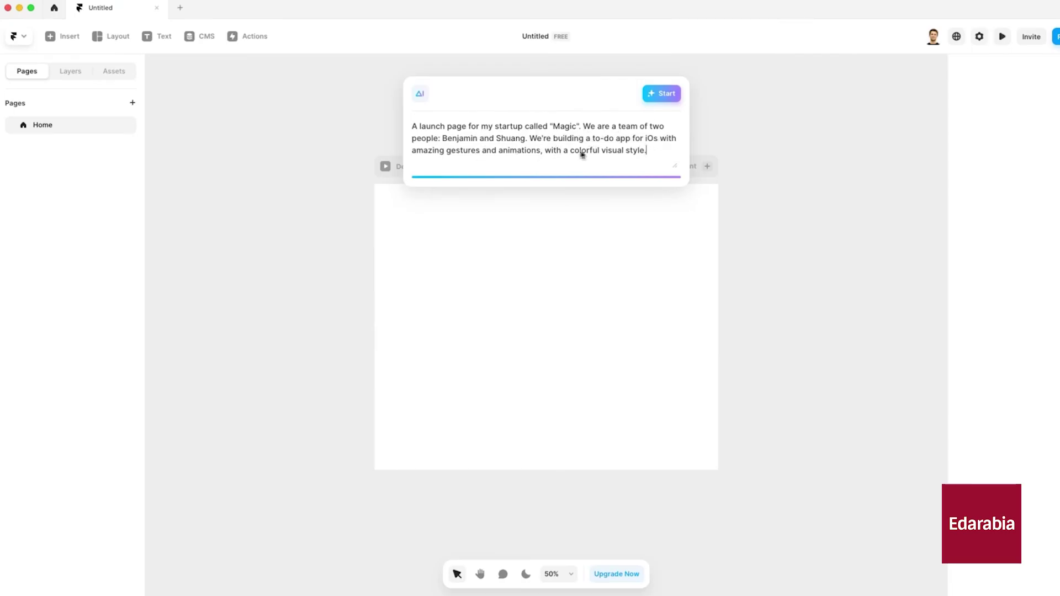
pyautogui.click(664, 102)
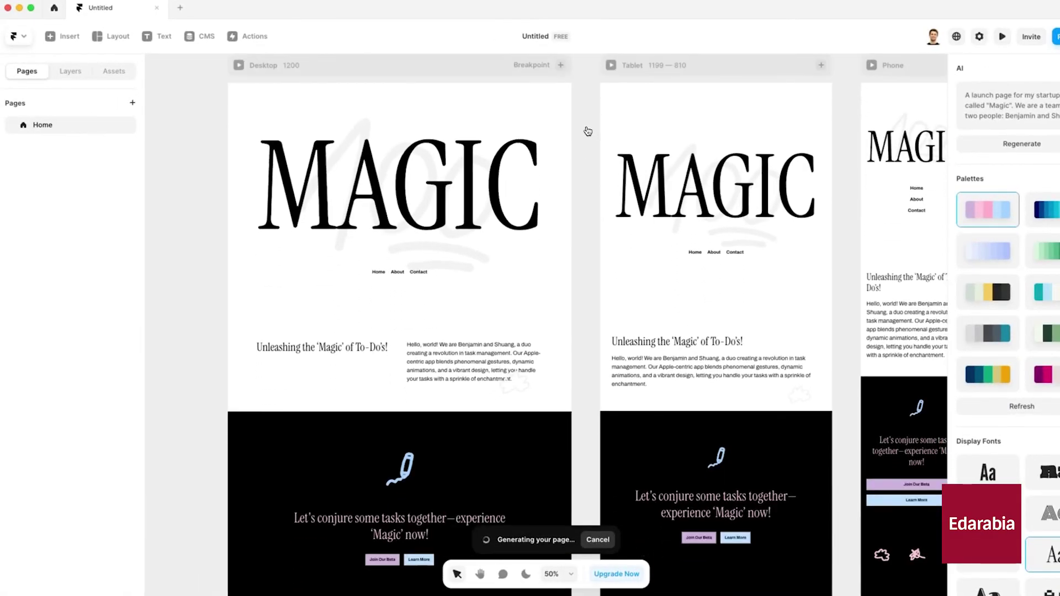
# - Examine the generated Magic page from header to footer in the desktop, tablet and phone layouts
pyautogui.scroll(-2, 587, 151)
pyautogui.scroll(-3, 586, 150)
pyautogui.scroll(2, 591, 151)
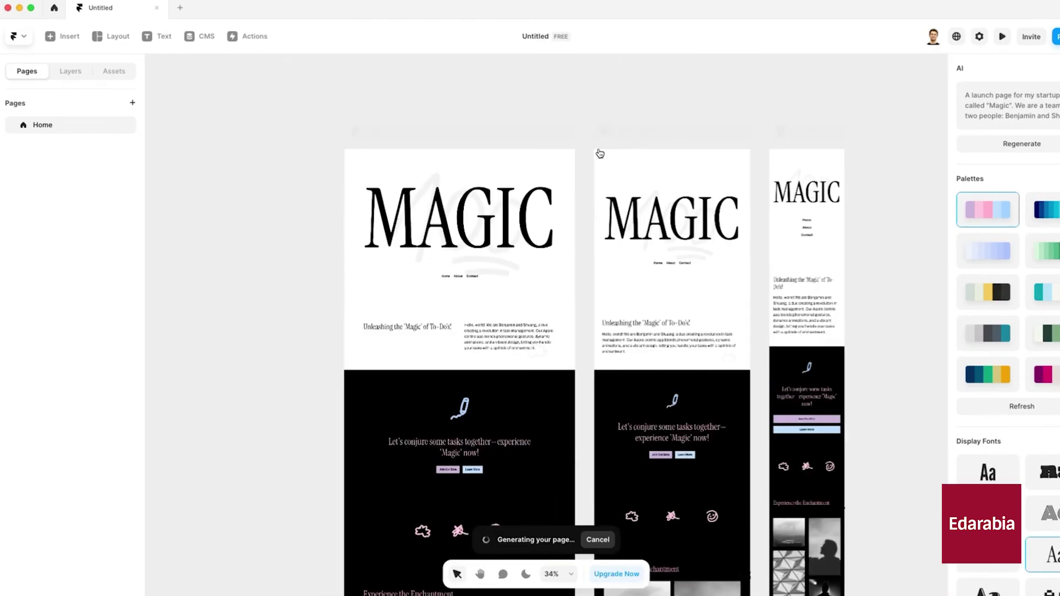
pyautogui.scroll(-10, 587, 130)
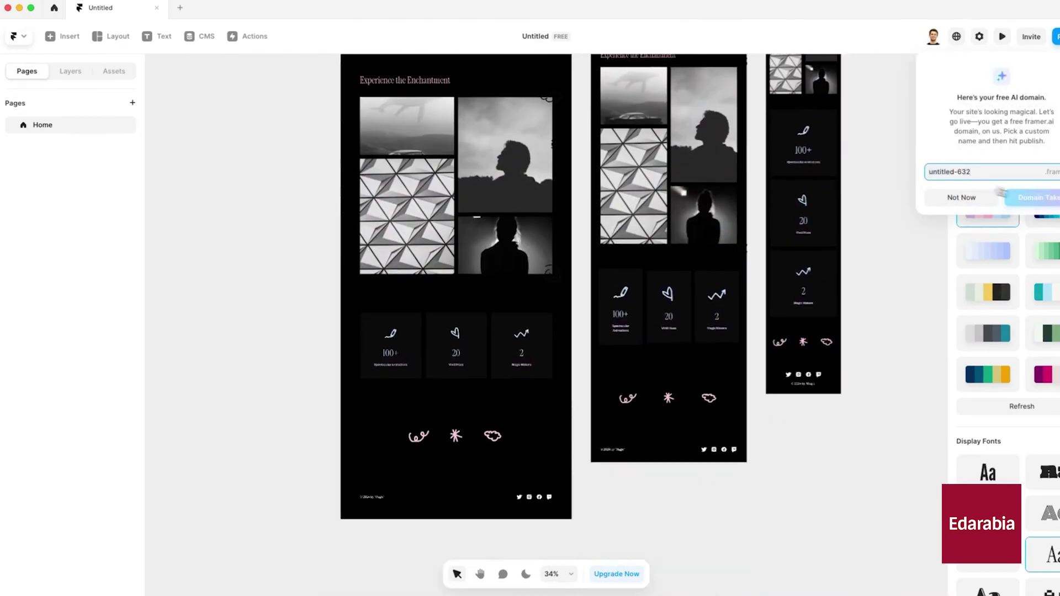
pyautogui.scroll(10, 634, 222)
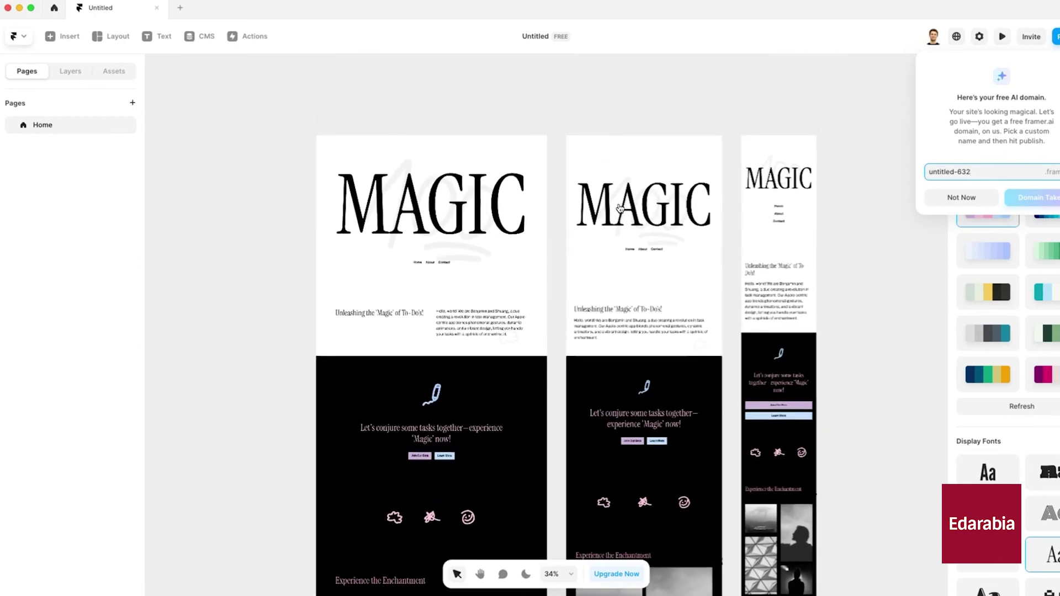
pyautogui.scroll(3, 614, 214)
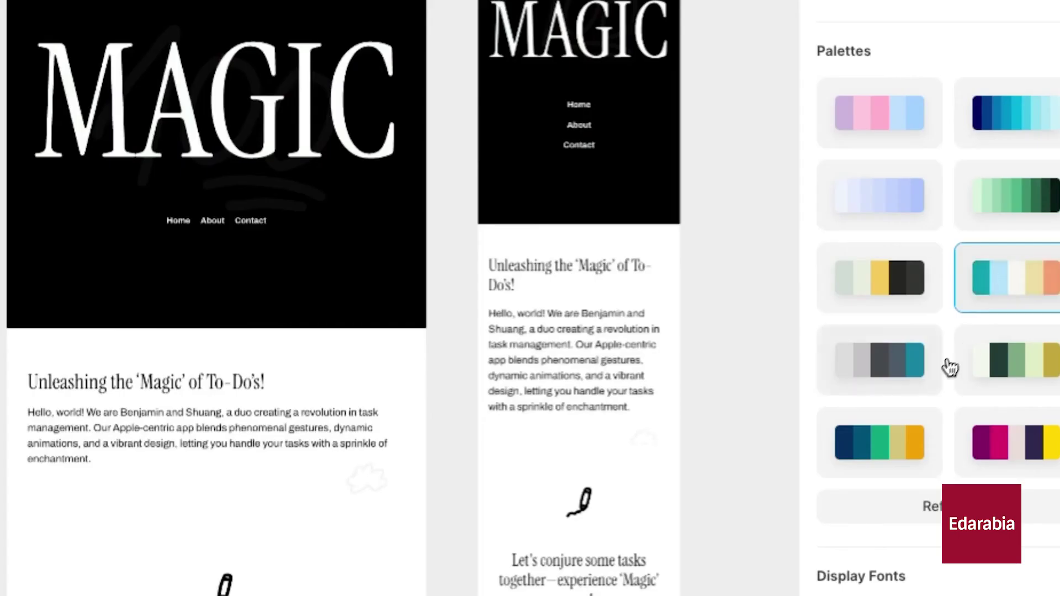
# - Try several color palettes on the Magic page, ending with the magenta, purple and yellow one
pyautogui.click(997, 335)
pyautogui.scroll(-1, 999, 373)
pyautogui.click(996, 370)
pyautogui.click(1046, 367)
# - Refresh the palette suggestions, try several, and apply the gray, yellow and black palette with shuffled colors
pyautogui.click(1002, 425)
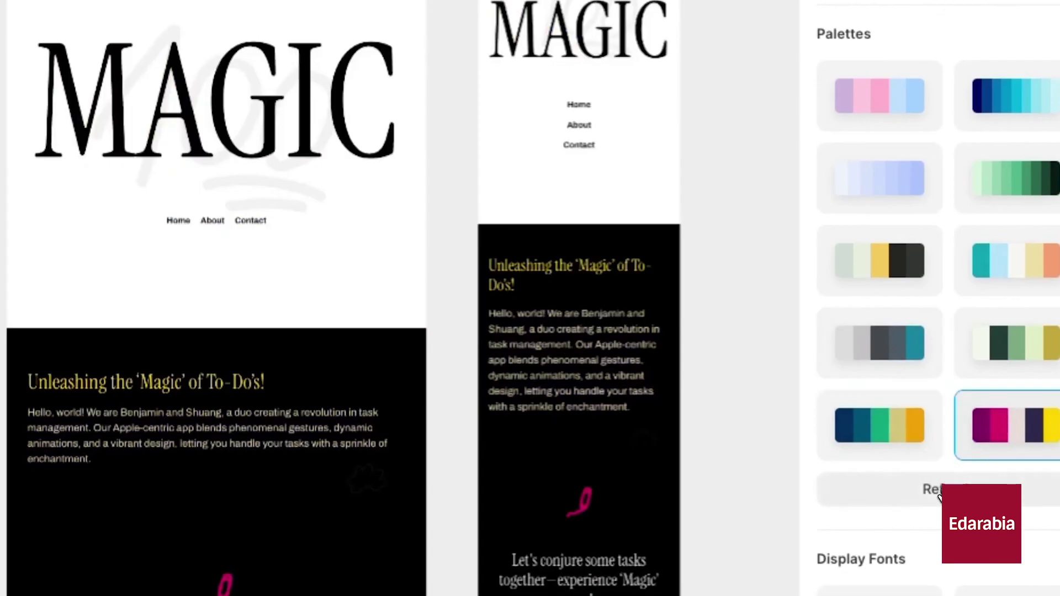
pyautogui.click(981, 486)
pyautogui.click(982, 486)
pyautogui.click(1030, 338)
pyautogui.click(1039, 279)
pyautogui.click(1022, 345)
pyautogui.click(890, 273)
pyautogui.click(891, 274)
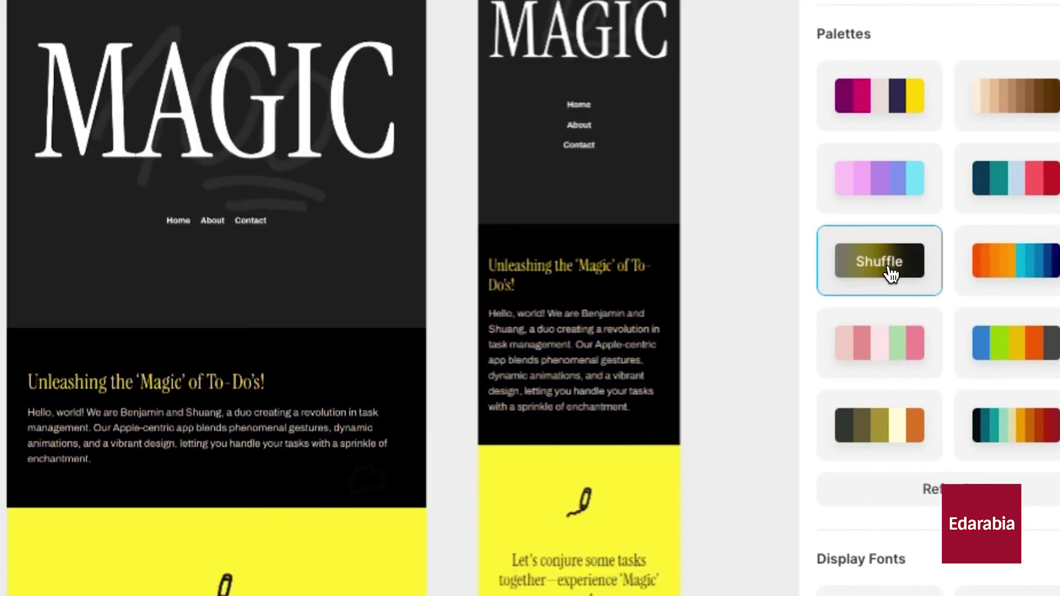
# - Review the recolored Magic page and try the multi-line striped display font on its headings
pyautogui.scroll(-10, 606, 312)
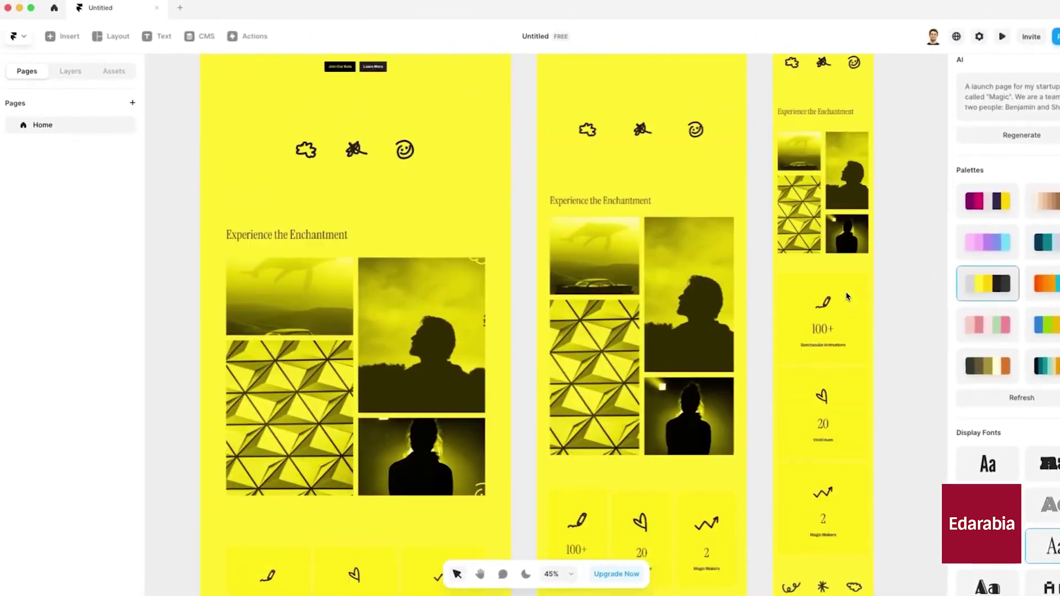
pyautogui.scroll(1, 848, 297)
pyautogui.scroll(-6, 1047, 307)
pyautogui.scroll(1, 1048, 307)
pyautogui.click(1045, 203)
pyautogui.scroll(10, 764, 233)
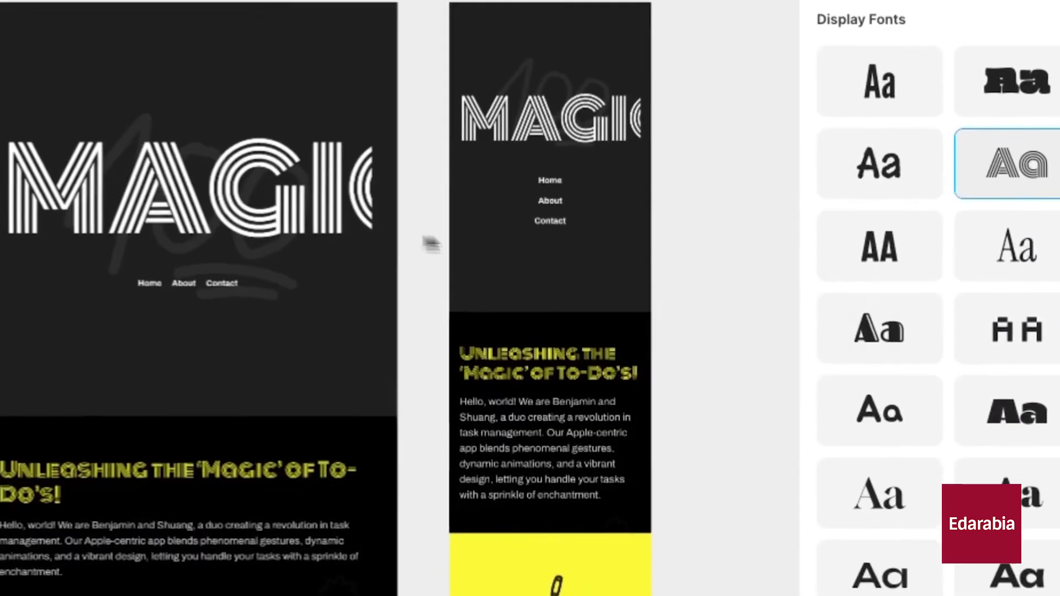
# - Try other display fonts and apply the heavy rounded bubble-style one to the Magic page's headings
pyautogui.click(888, 386)
pyautogui.click(1006, 406)
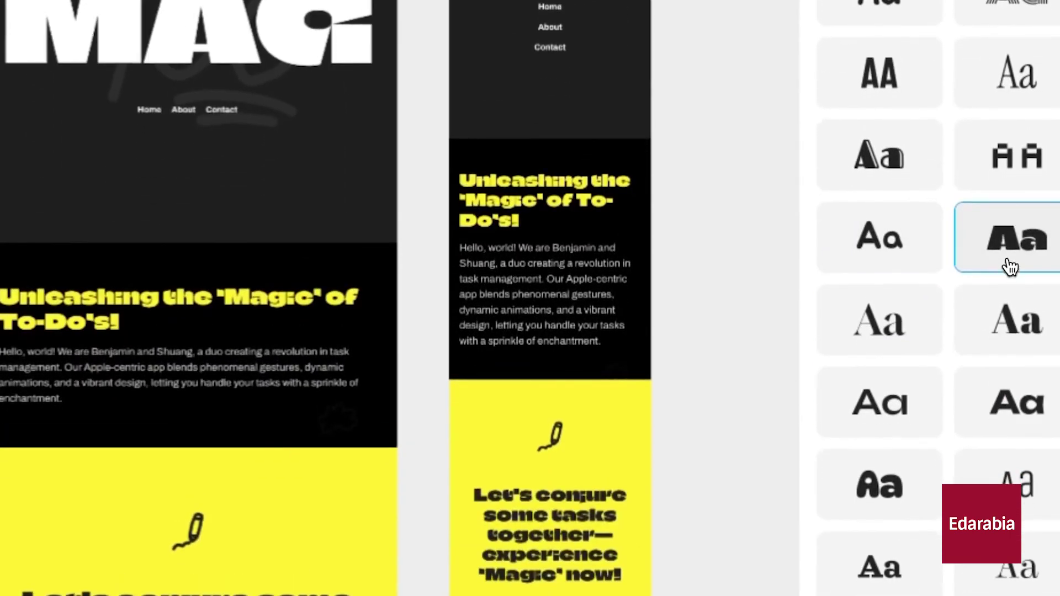
pyautogui.click(928, 344)
pyautogui.scroll(-1, 919, 349)
pyautogui.click(918, 402)
pyautogui.scroll(-5, 932, 397)
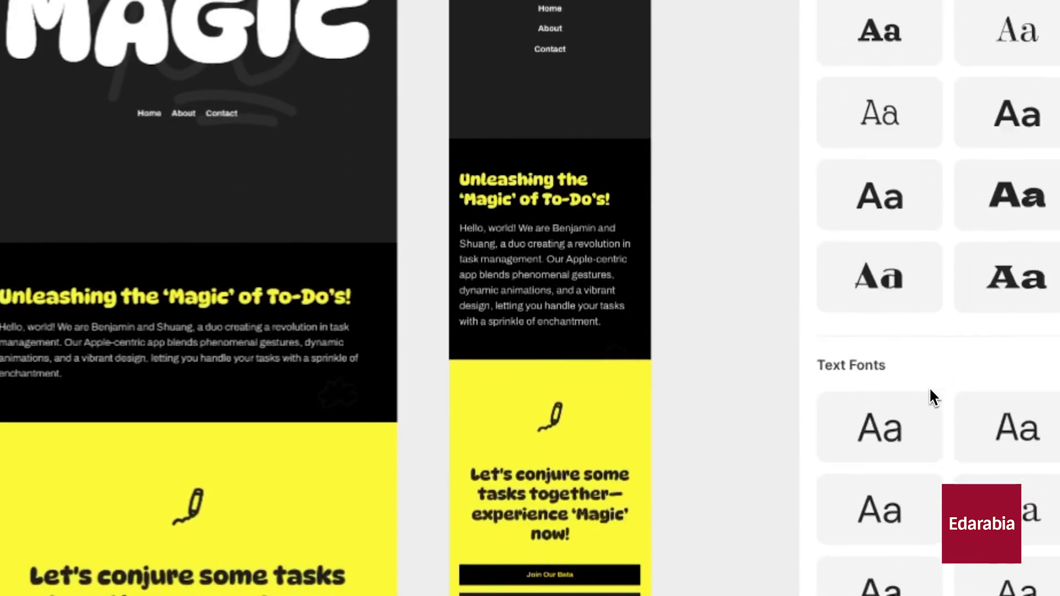